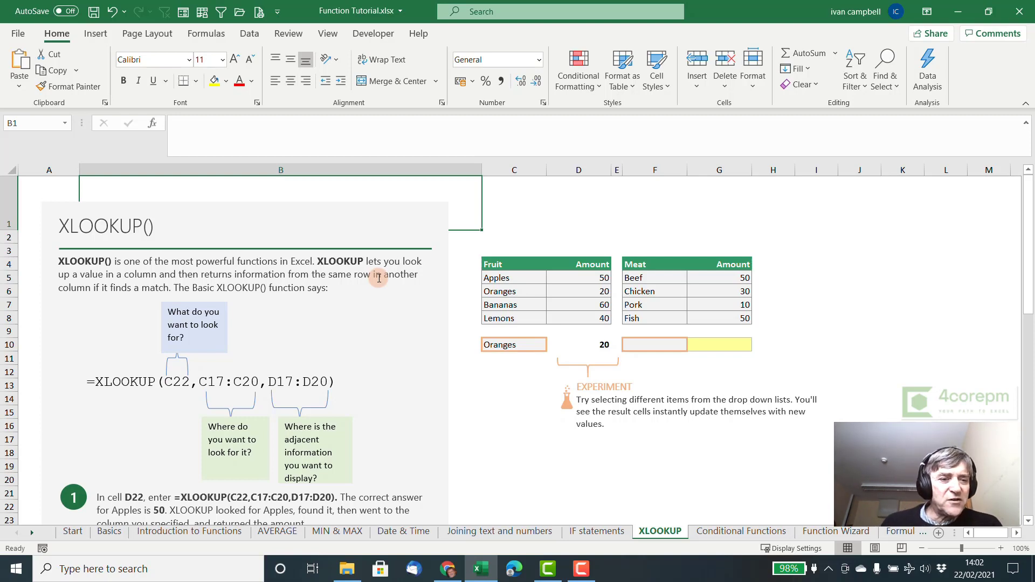
# - Examine the XLOOKUP formula in D10, its lookup cell C10, the fruit names in C5:C8 and the amounts in D5:D8
pyautogui.click(580, 345)
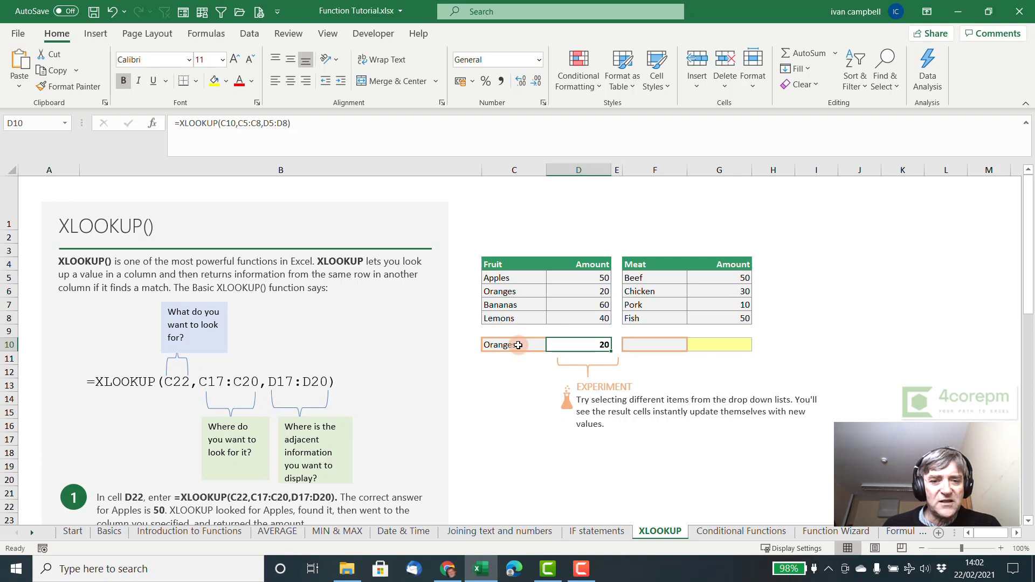
pyautogui.click(519, 346)
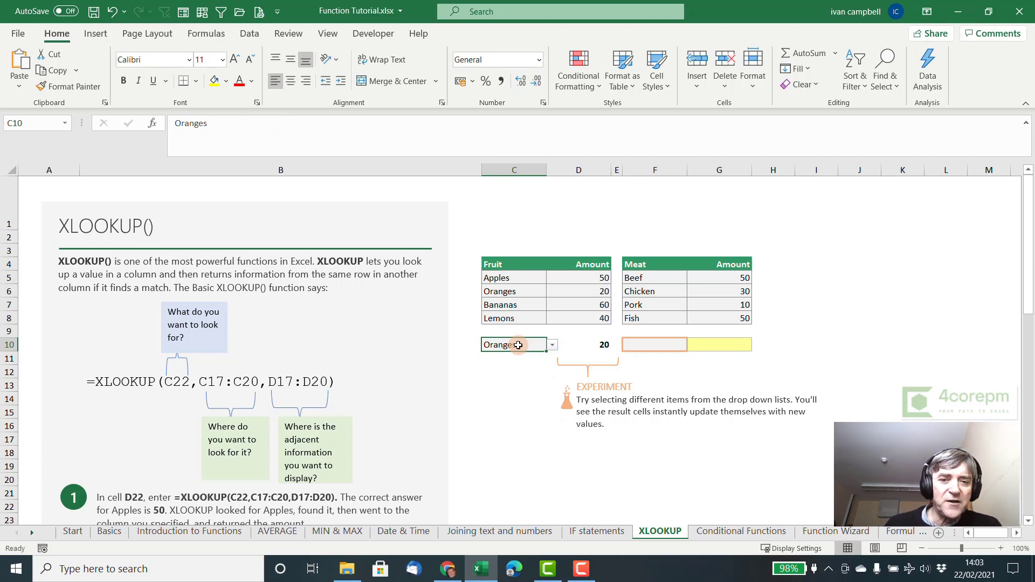
pyautogui.moveTo(520, 277); pyautogui.dragTo(522, 317)
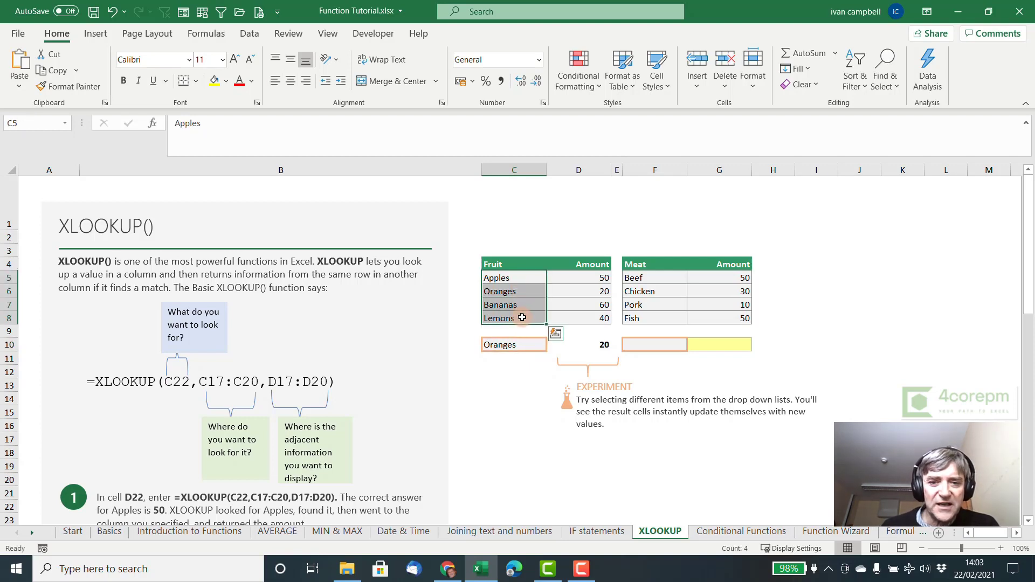
pyautogui.click(495, 292)
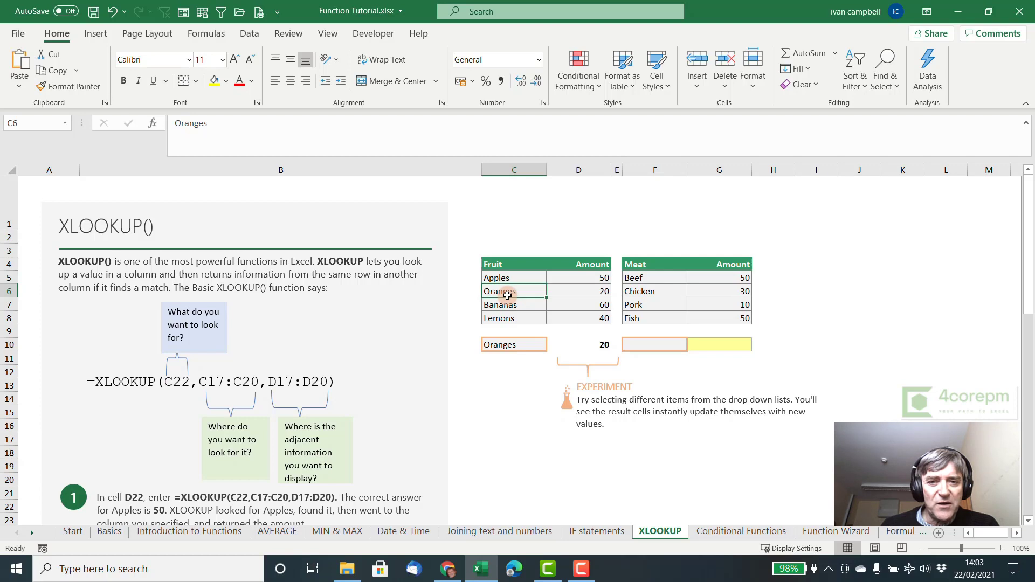
pyautogui.moveTo(596, 276); pyautogui.dragTo(591, 319)
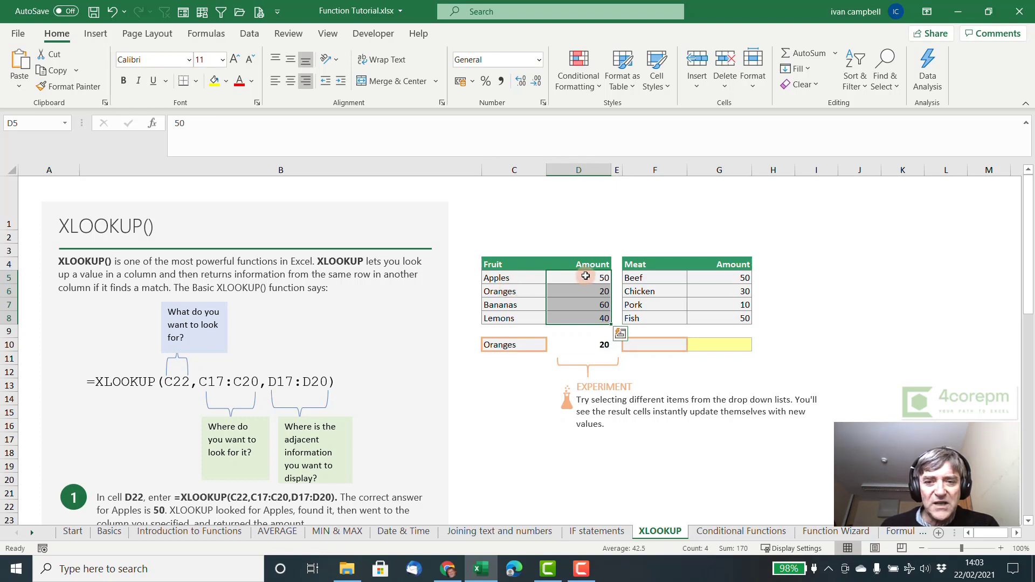
pyautogui.click(597, 292)
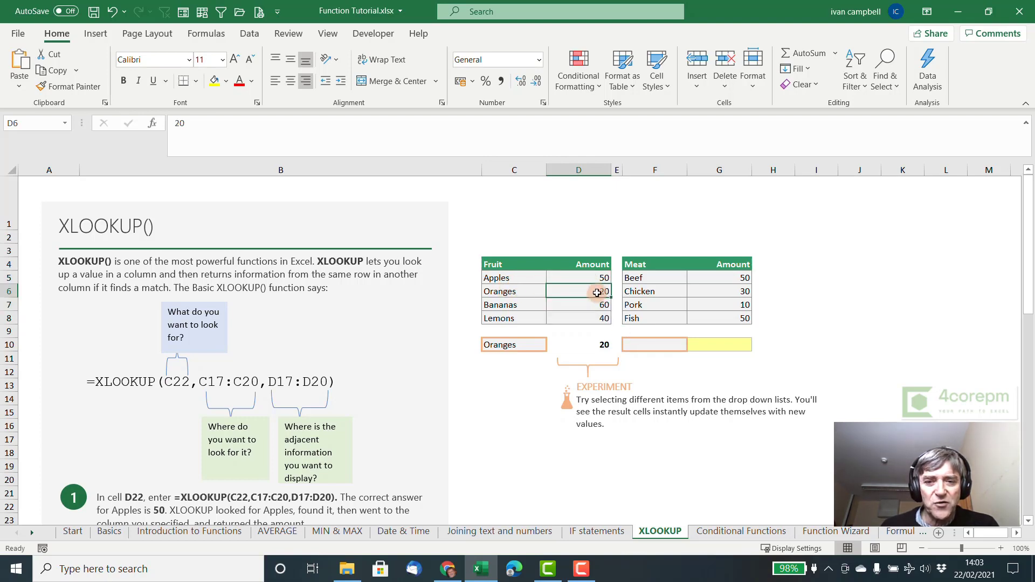
pyautogui.click(598, 345)
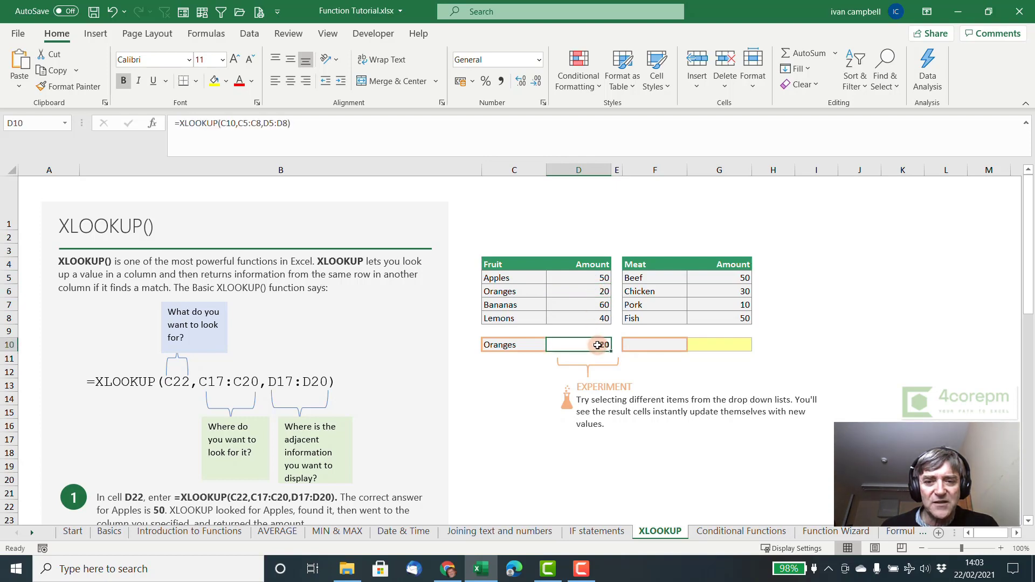
# - Choose Bananas as the fruit to look up in cell C10
pyautogui.click(526, 345)
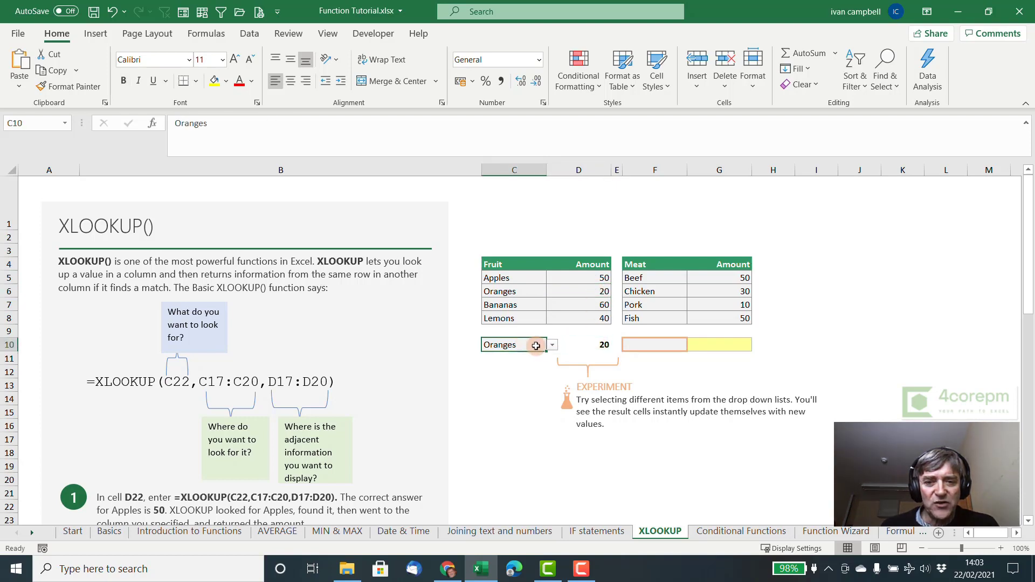
pyautogui.click(554, 347)
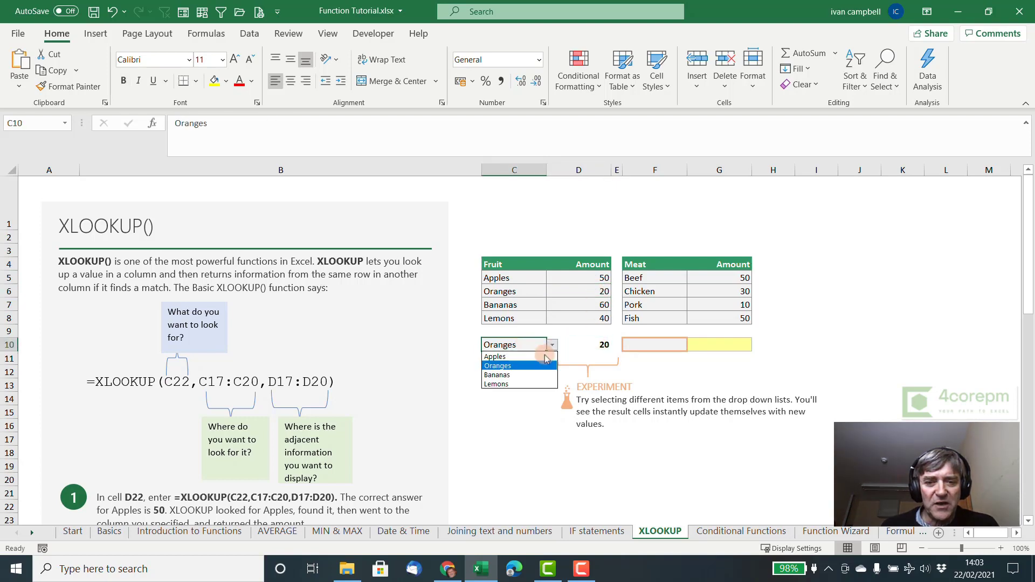
pyautogui.click(509, 376)
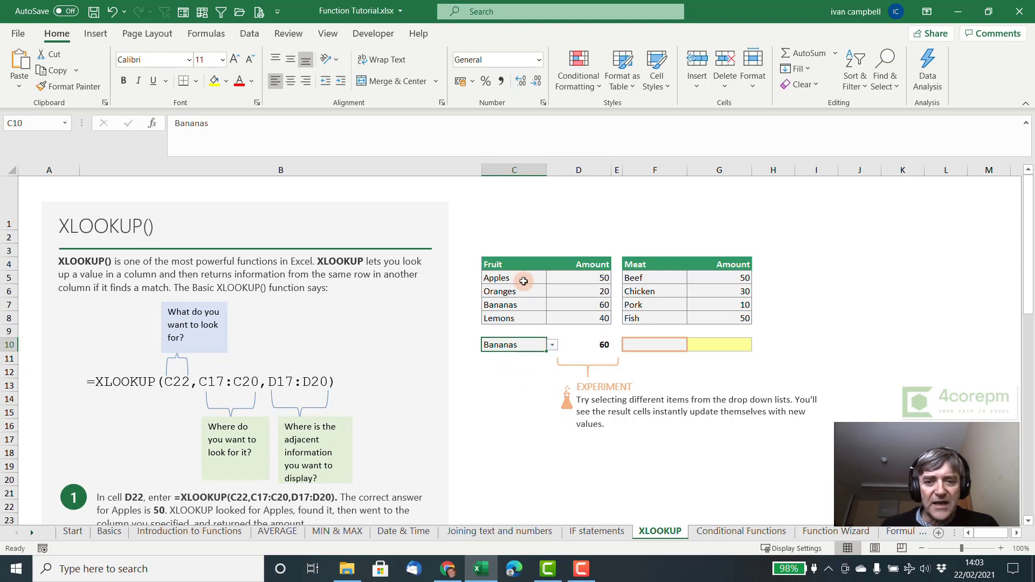
# - Trace the Bananas lookup through the fruit names in C5:C8 and the matching amounts in D5:D8
pyautogui.moveTo(520, 278); pyautogui.dragTo(518, 319)
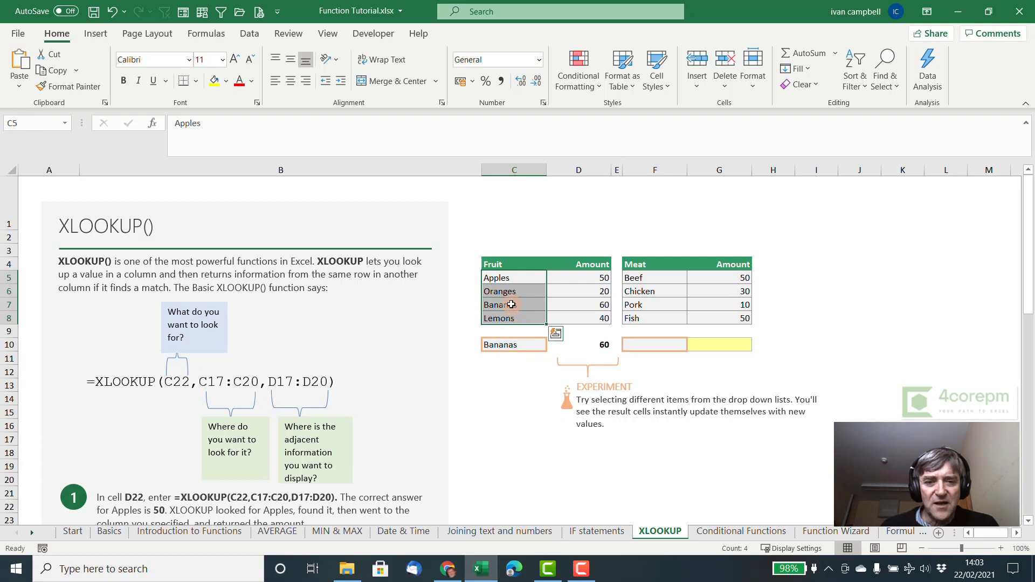
pyautogui.click(511, 304)
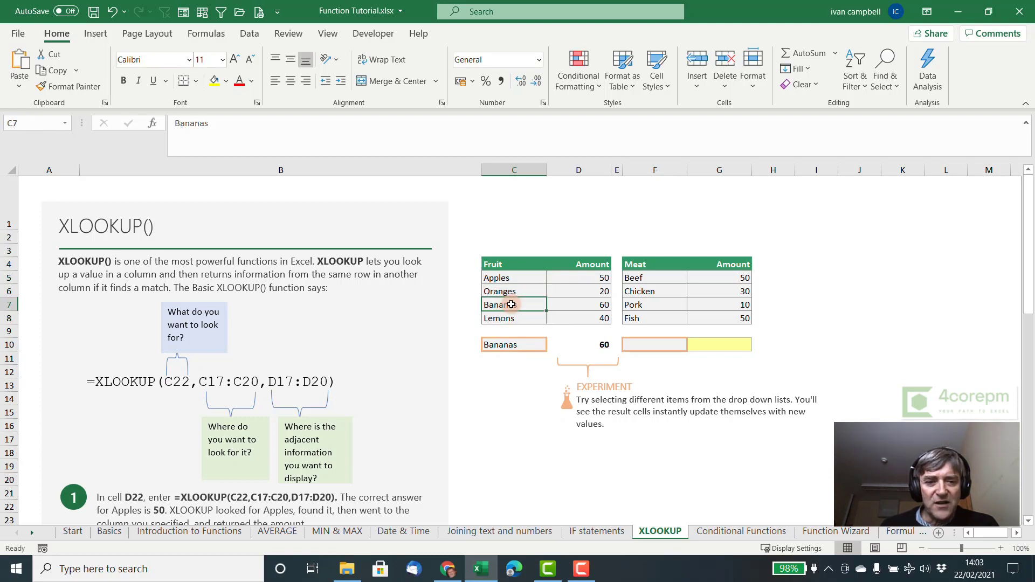
pyautogui.moveTo(587, 278); pyautogui.dragTo(591, 318)
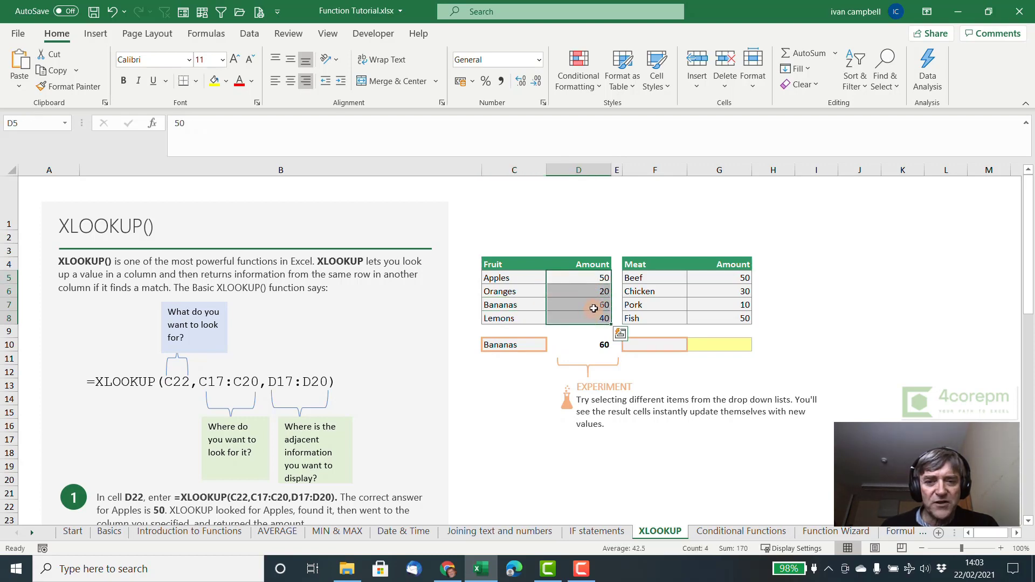
pyautogui.click(593, 309)
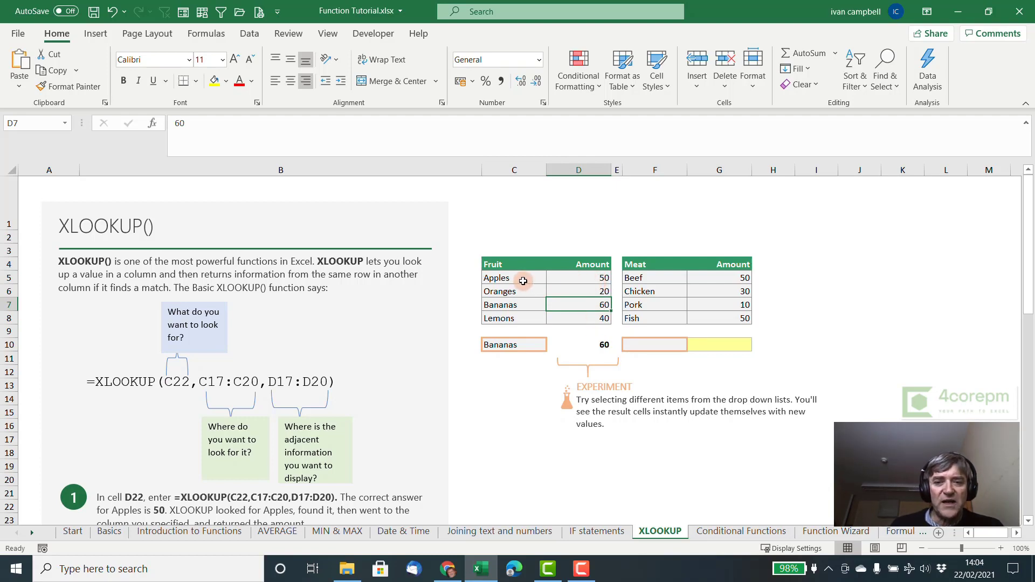
pyautogui.moveTo(519, 279); pyautogui.dragTo(522, 317)
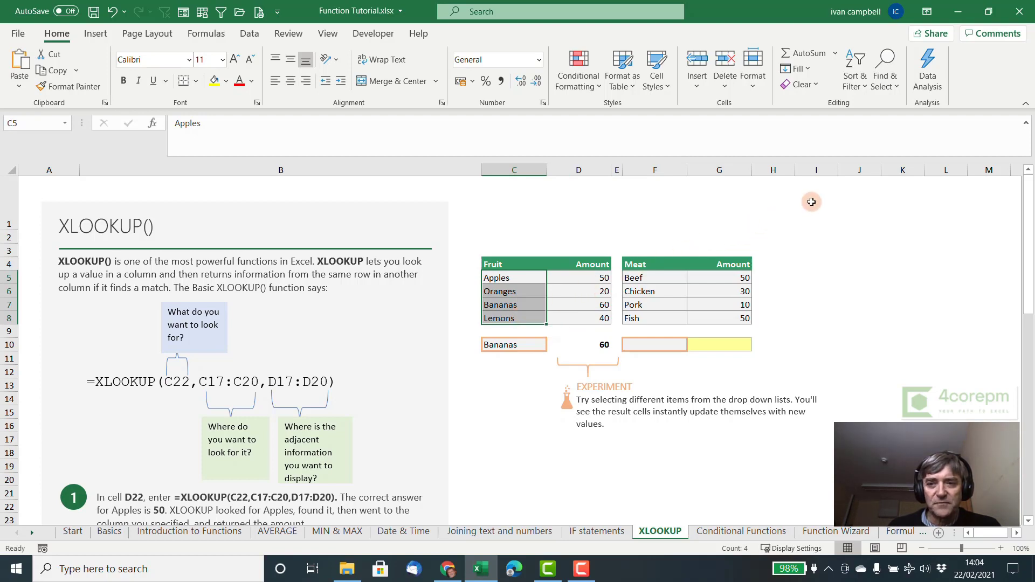
pyautogui.moveTo(811, 202); pyautogui.dragTo(811, 238)
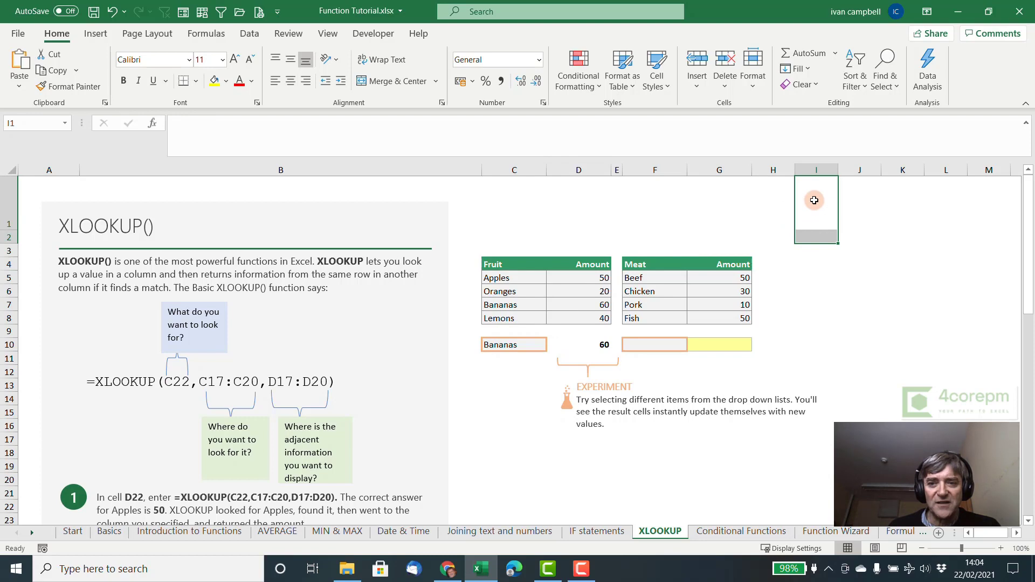
pyautogui.click(690, 208)
pyautogui.click(661, 210)
pyautogui.click(586, 201)
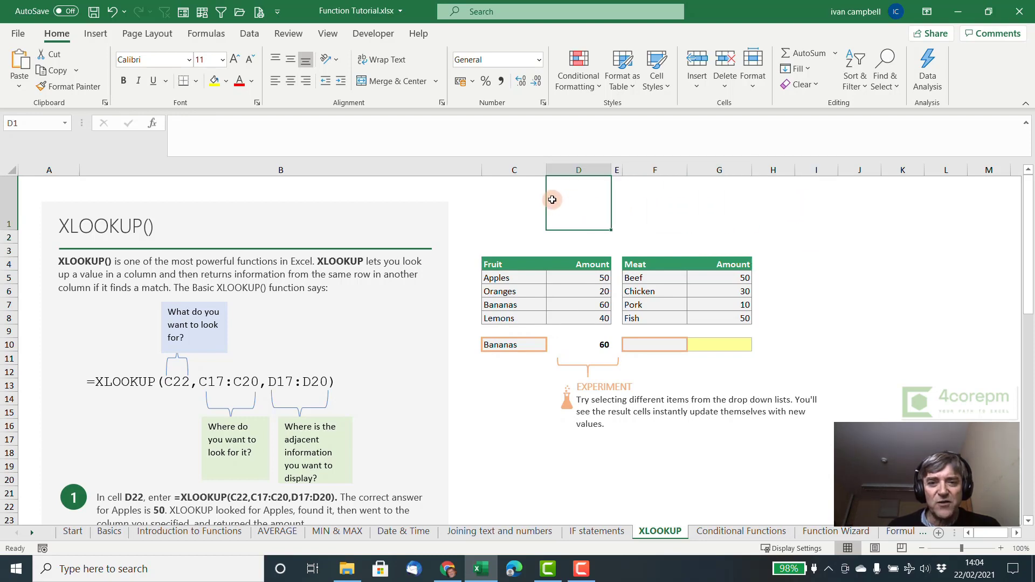
pyautogui.click(572, 279)
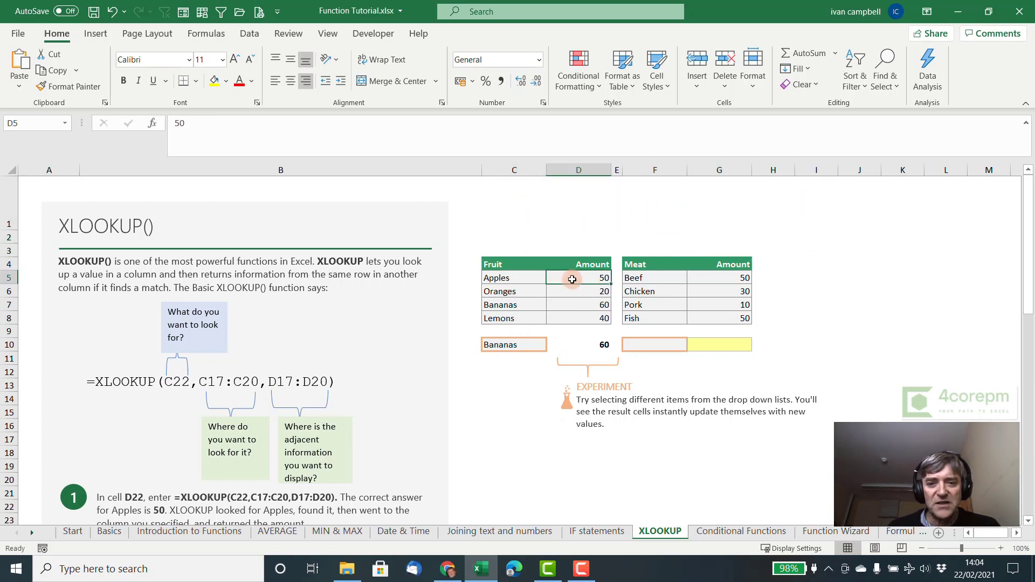
# - Delete the existing XLOOKUP formula from cell D10
pyautogui.click(595, 349)
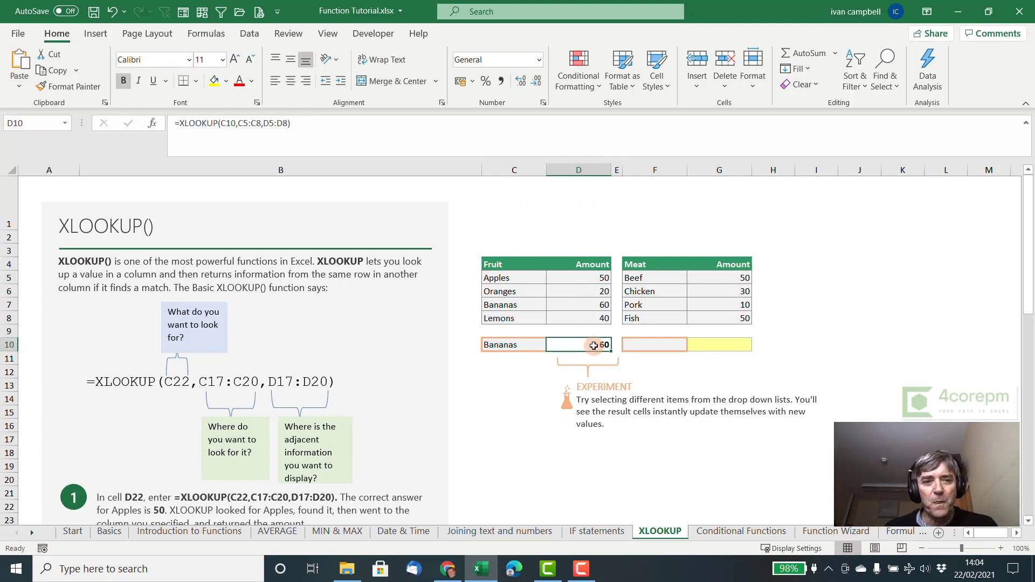
pyautogui.moveTo(318, 131); pyautogui.dragTo(129, 125)
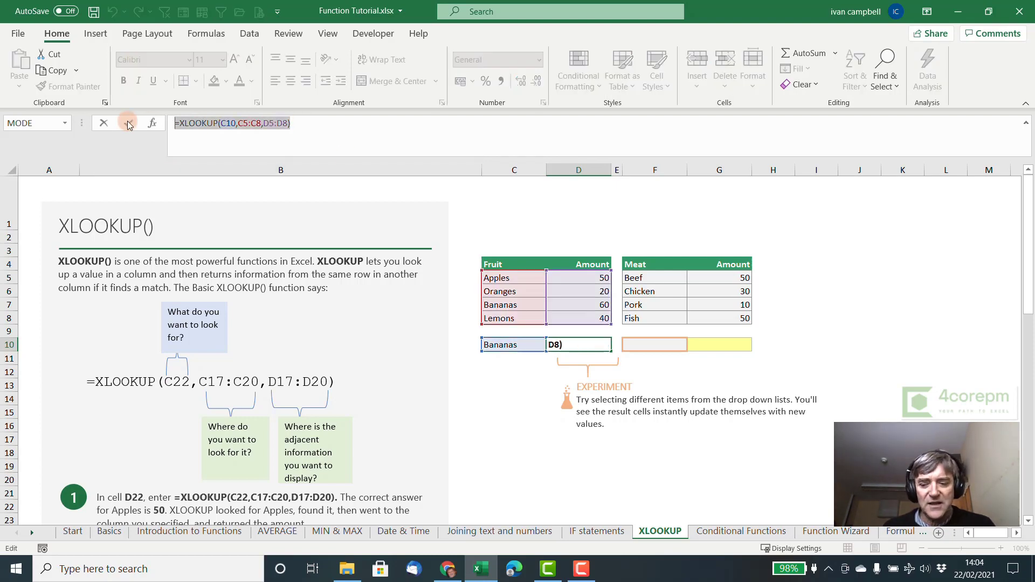
pyautogui.press('Delete')
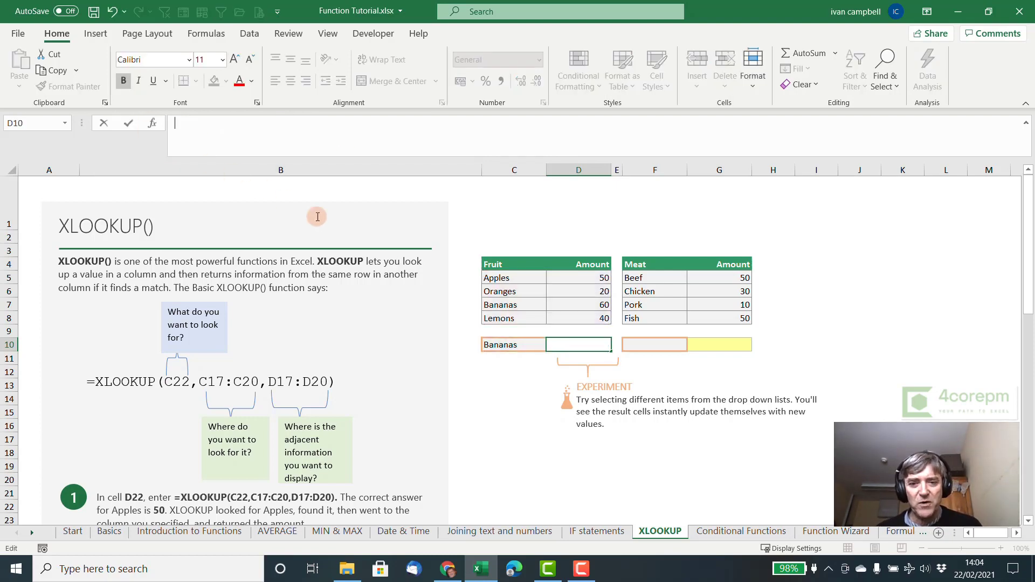
# - Start a new XLOOKUP formula in D10 and, in the Function Arguments dialog, set C10 as the Lookup_value
pyautogui.write('=')
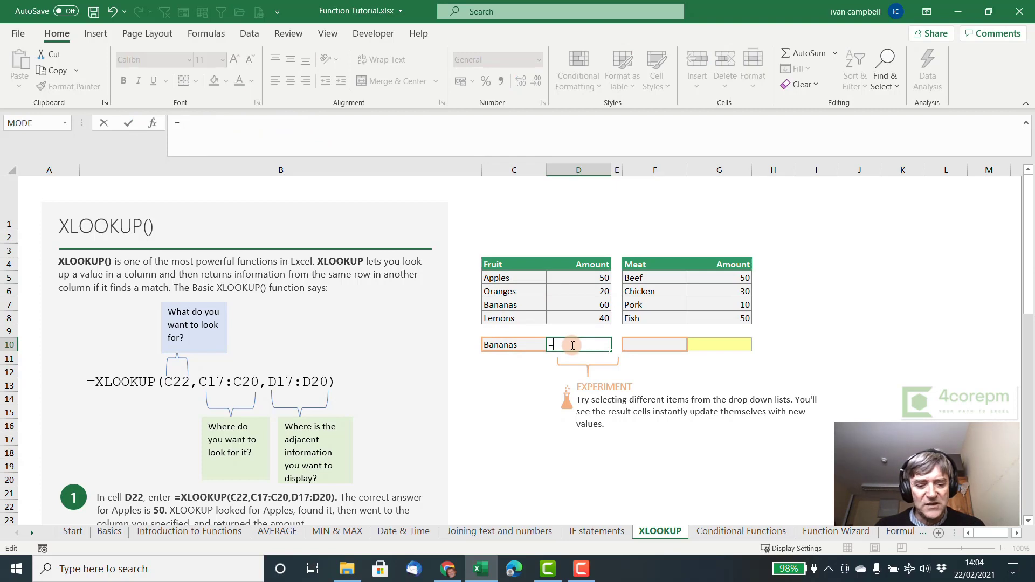
pyautogui.write('xlookup(')
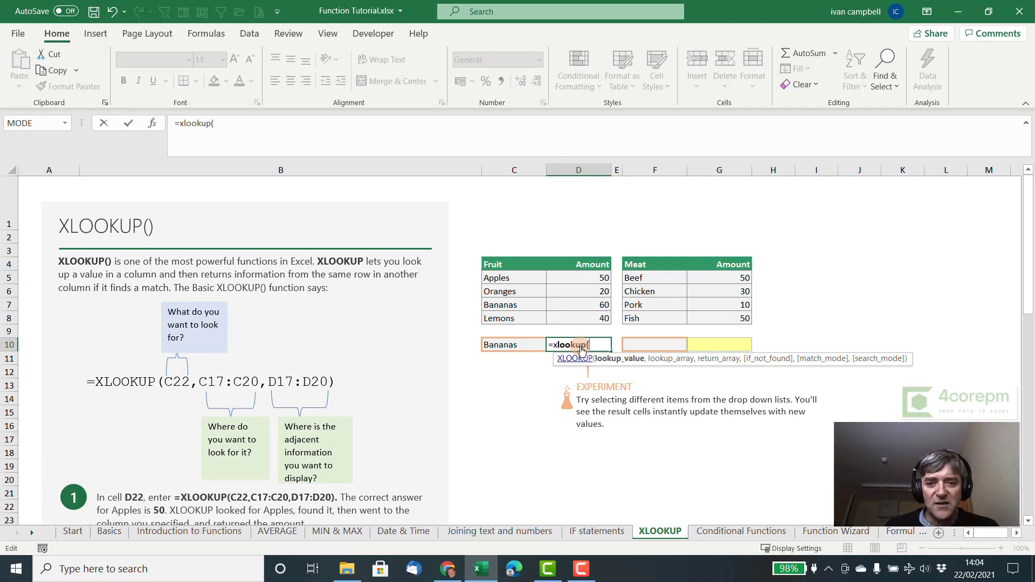
pyautogui.click(152, 124)
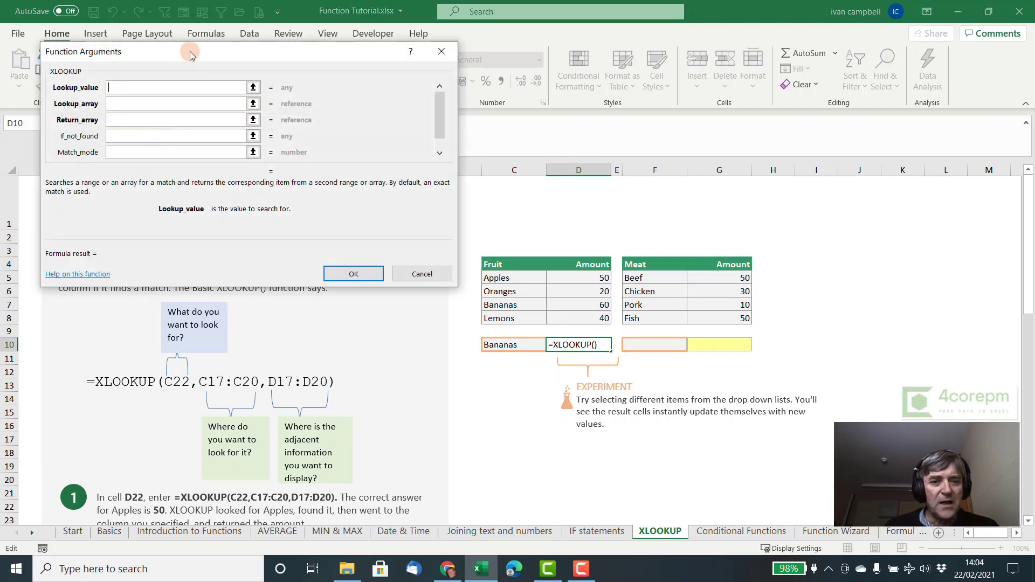
pyautogui.moveTo(190, 50); pyautogui.dragTo(222, 53)
pyautogui.click(167, 88)
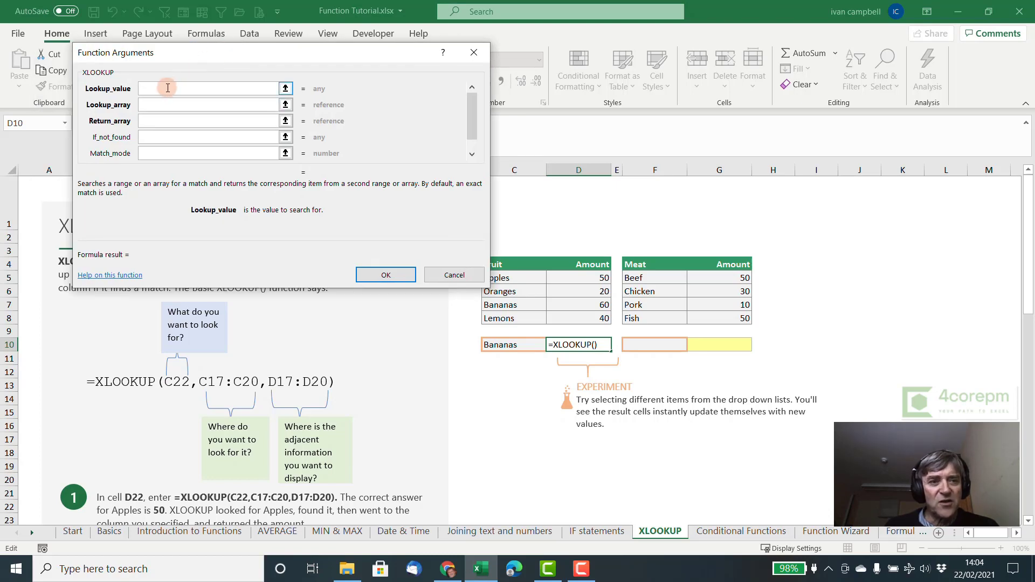
pyautogui.click(521, 345)
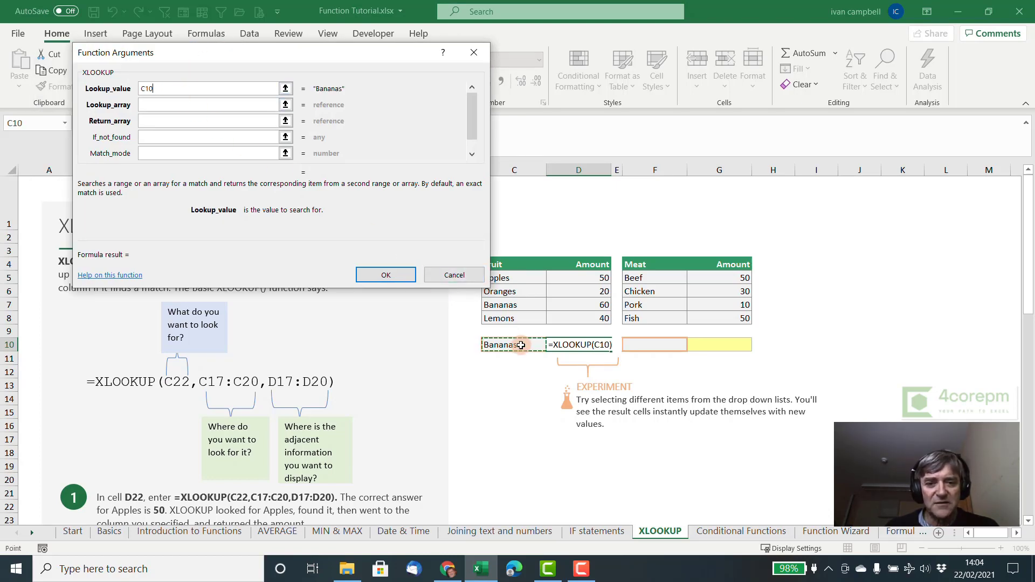
# - Set the Lookup_array to C5:C8 and the Return_array to D5:D8, and enter the completed XLOOKUP formula in D10
pyautogui.click(147, 104)
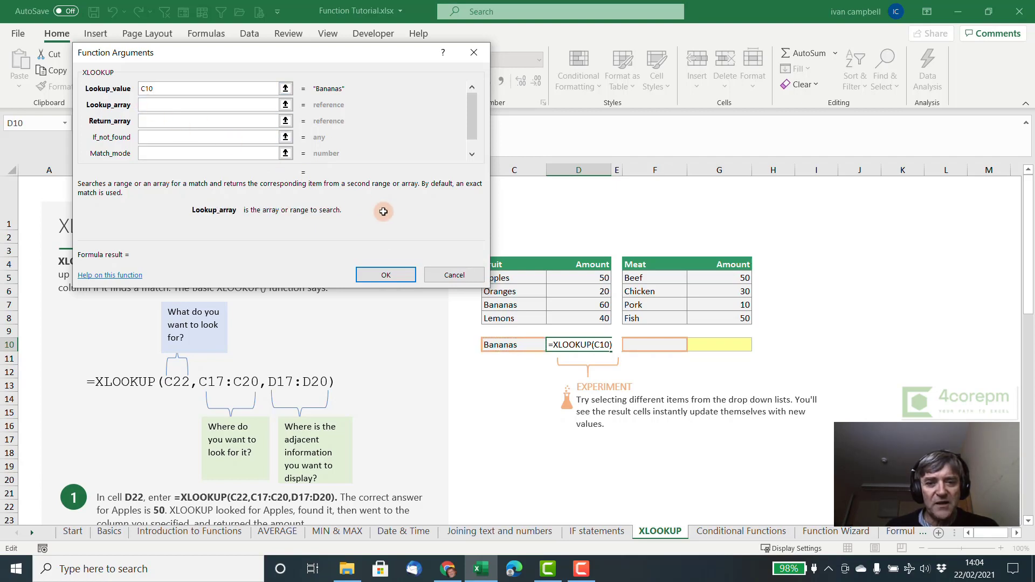
pyautogui.moveTo(523, 277); pyautogui.dragTo(520, 323)
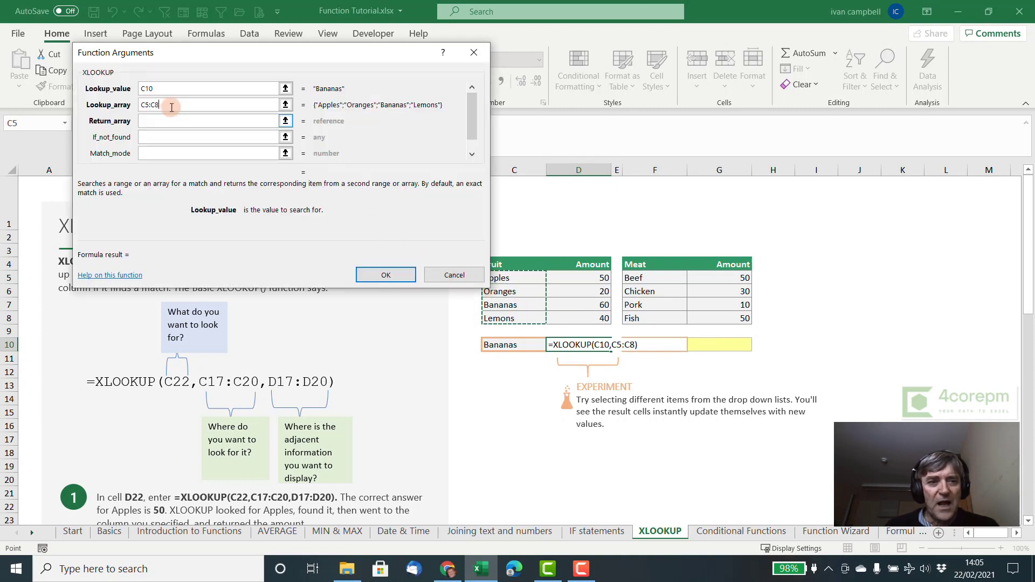
pyautogui.click(151, 122)
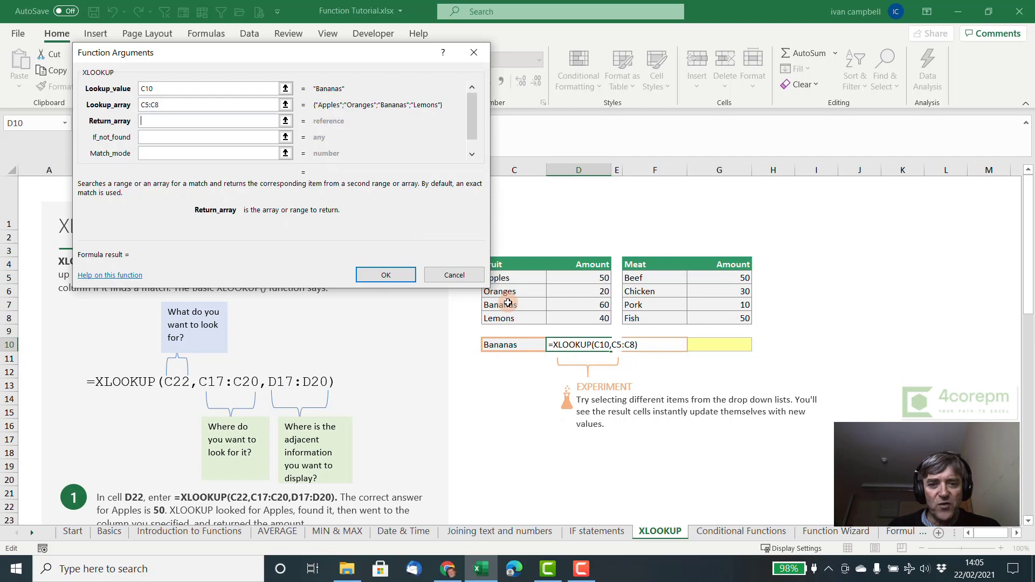
pyautogui.moveTo(597, 277); pyautogui.dragTo(596, 313)
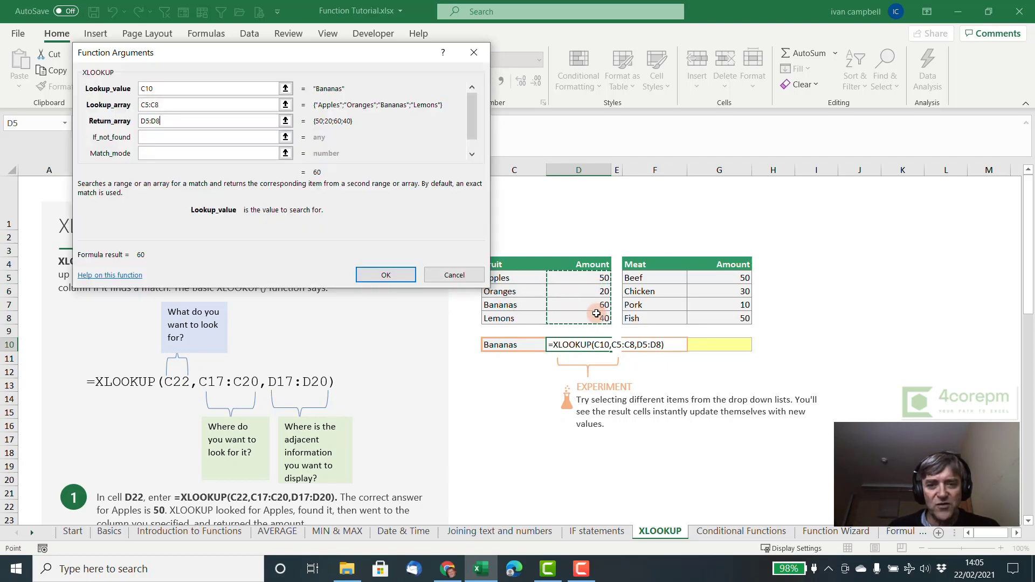
pyautogui.click(189, 125)
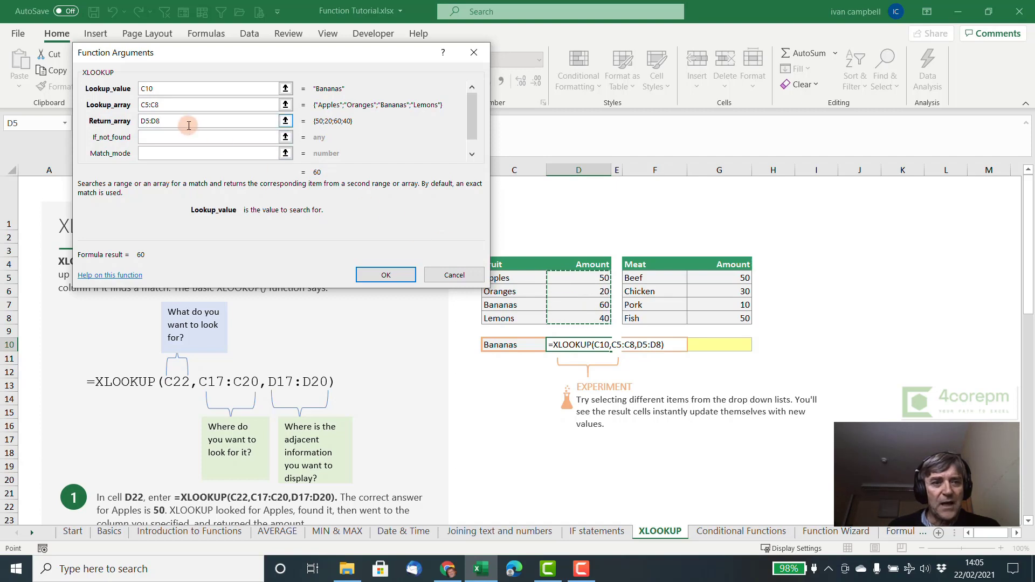
pyautogui.press('Tab')
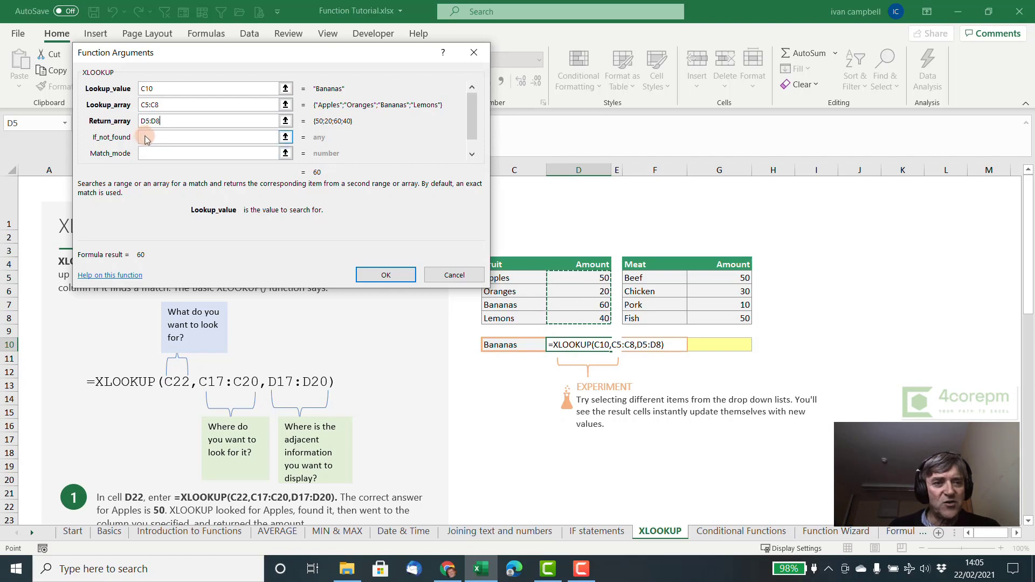
pyautogui.click(407, 275)
pyautogui.click(604, 347)
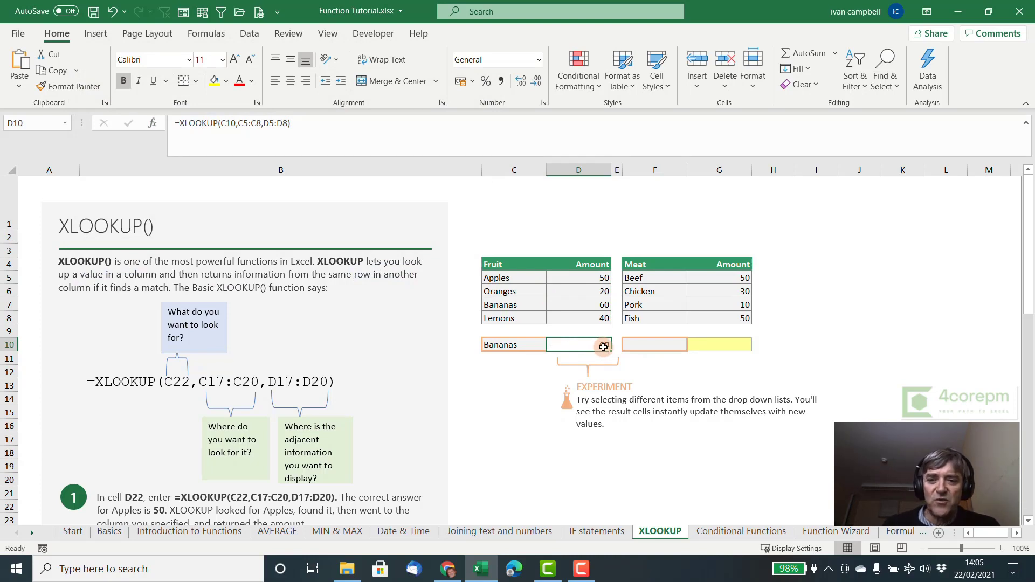
# - Clear the fruit name from lookup cell C10
pyautogui.click(526, 345)
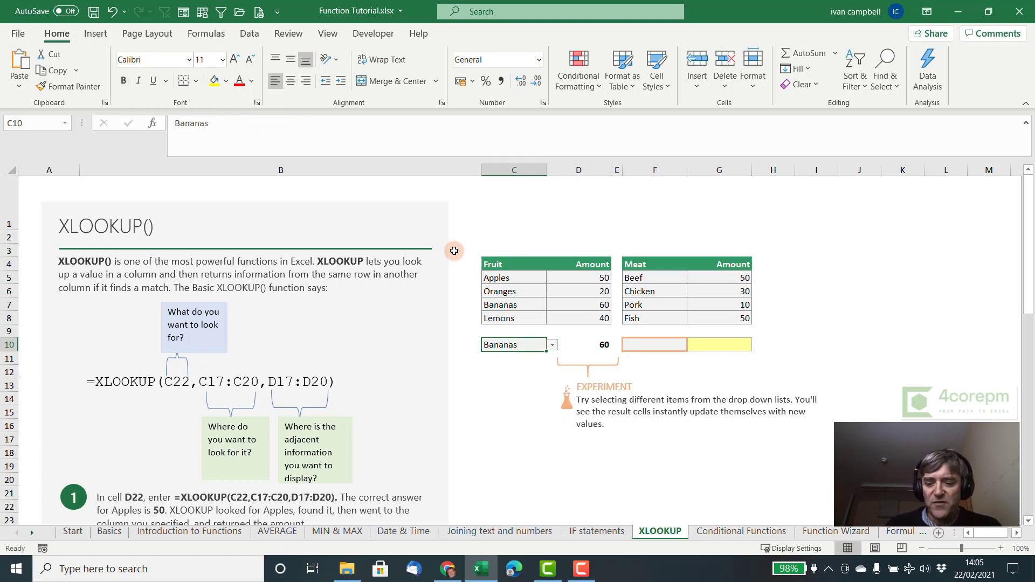
pyautogui.press('Delete')
pyautogui.click(503, 377)
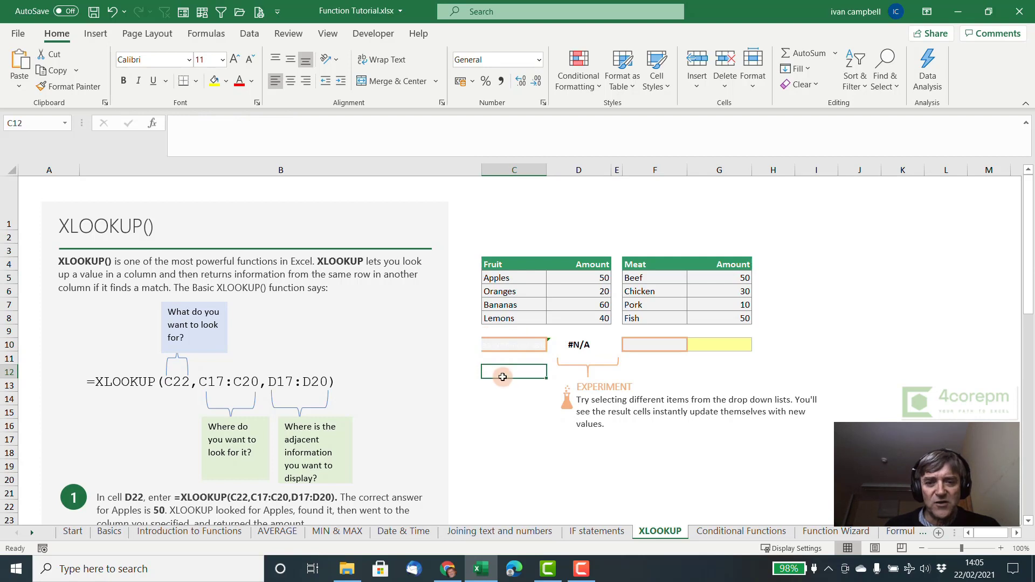
# - Examine the XLOOKUP formula in D10 against lookup cell C10 and the fruit names in C5:C8
pyautogui.click(582, 345)
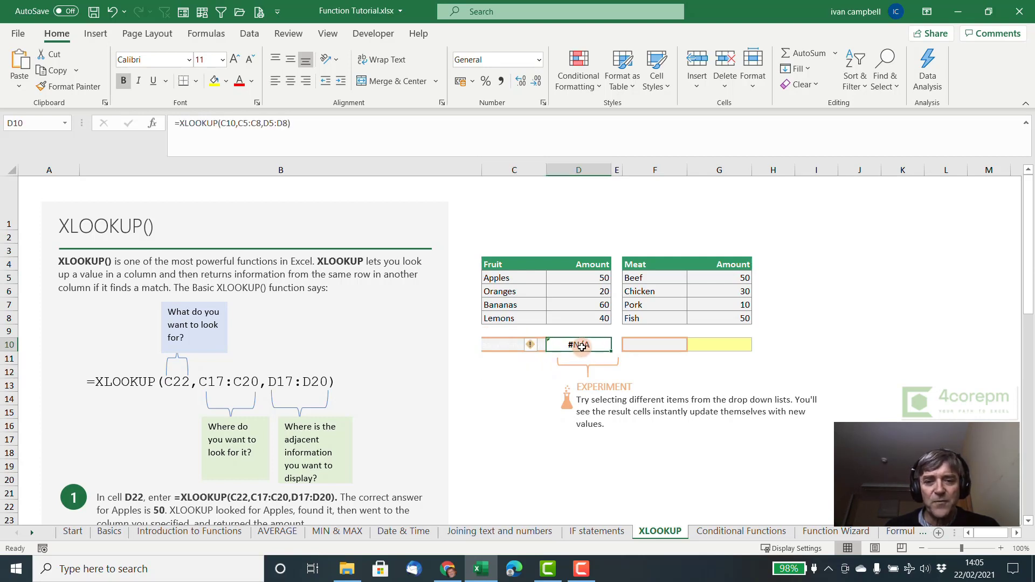
pyautogui.click(510, 344)
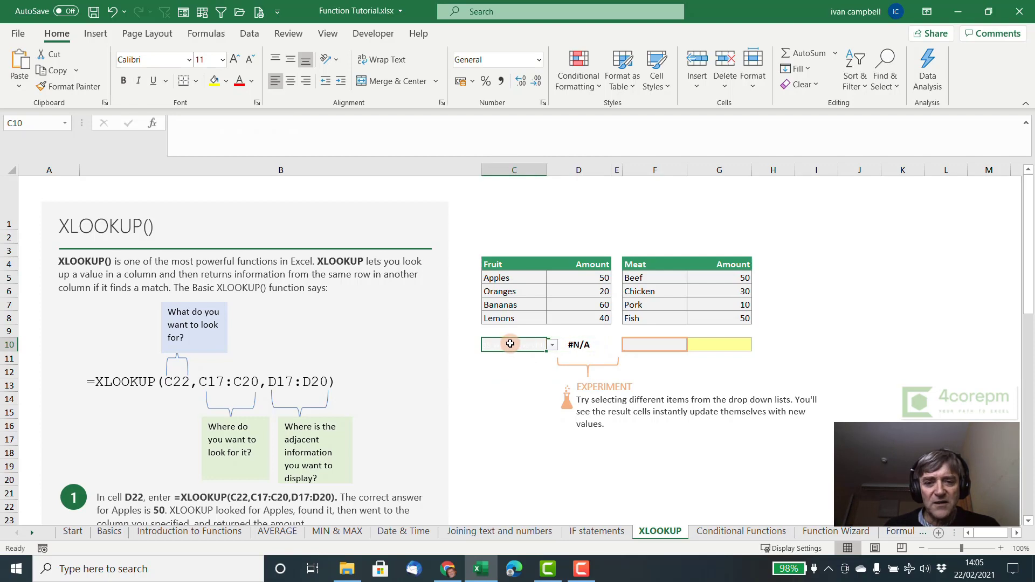
pyautogui.moveTo(507, 278); pyautogui.dragTo(508, 318)
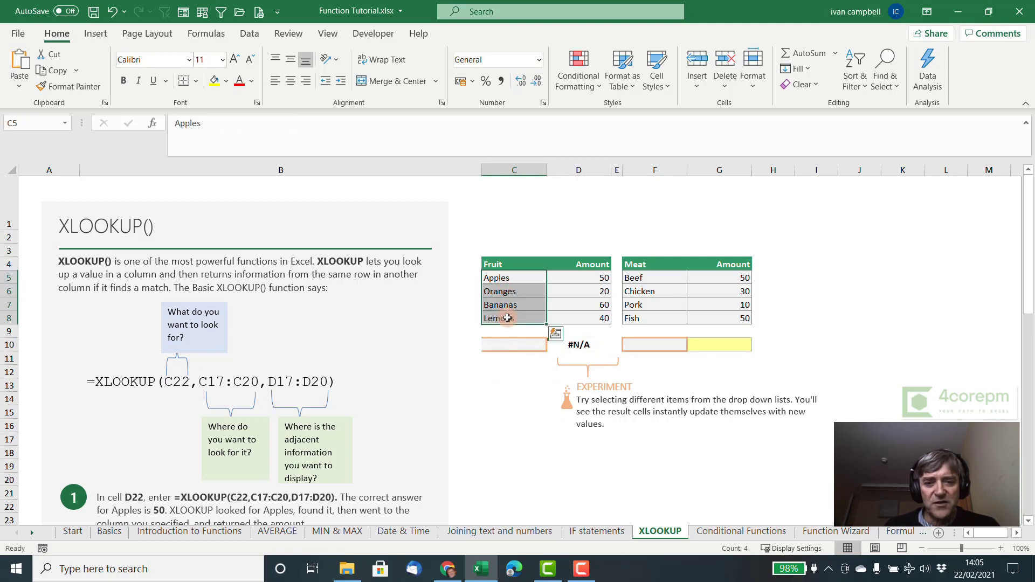
pyautogui.click(571, 346)
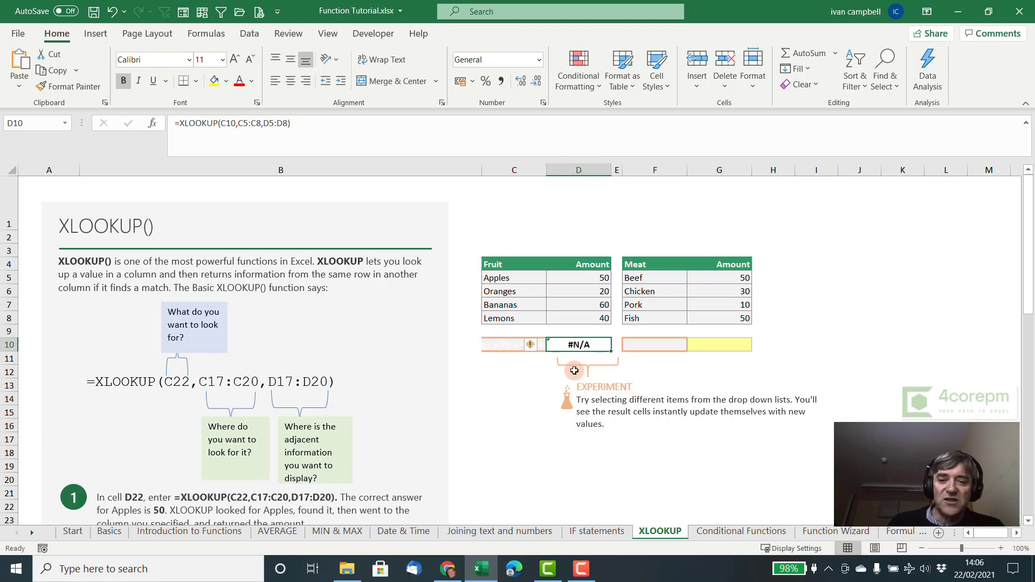
pyautogui.click(517, 344)
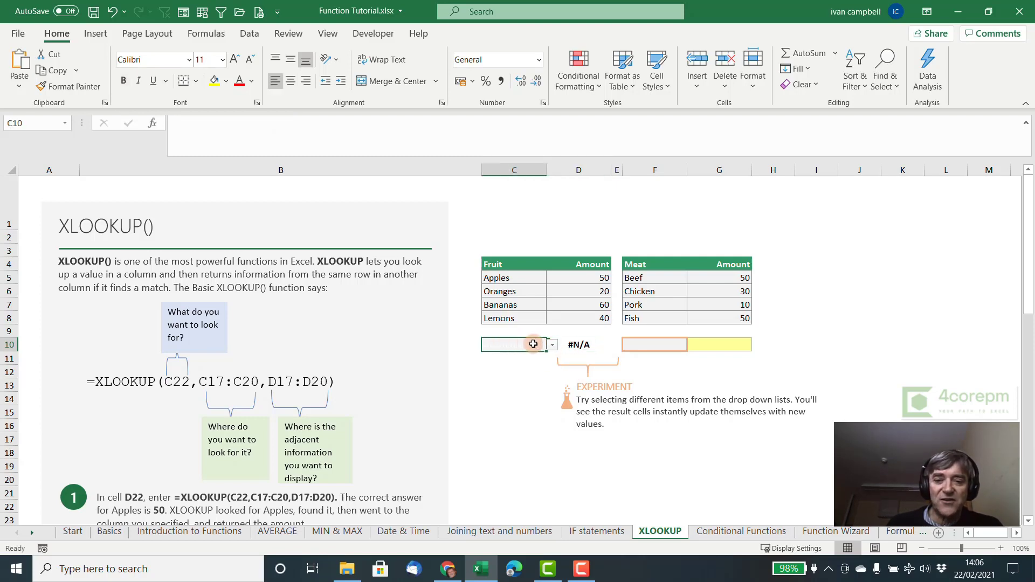
# - Edit the XLOOKUP arguments in D10, keeping C10 as the Lookup_value and setting If_not_found to "Not Found"
pyautogui.click(577, 345)
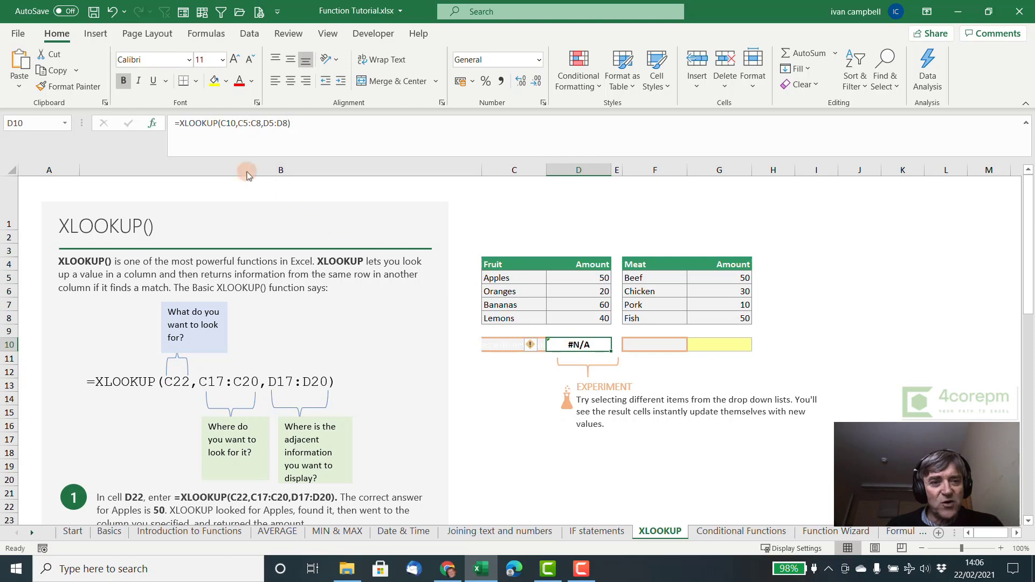
pyautogui.click(156, 123)
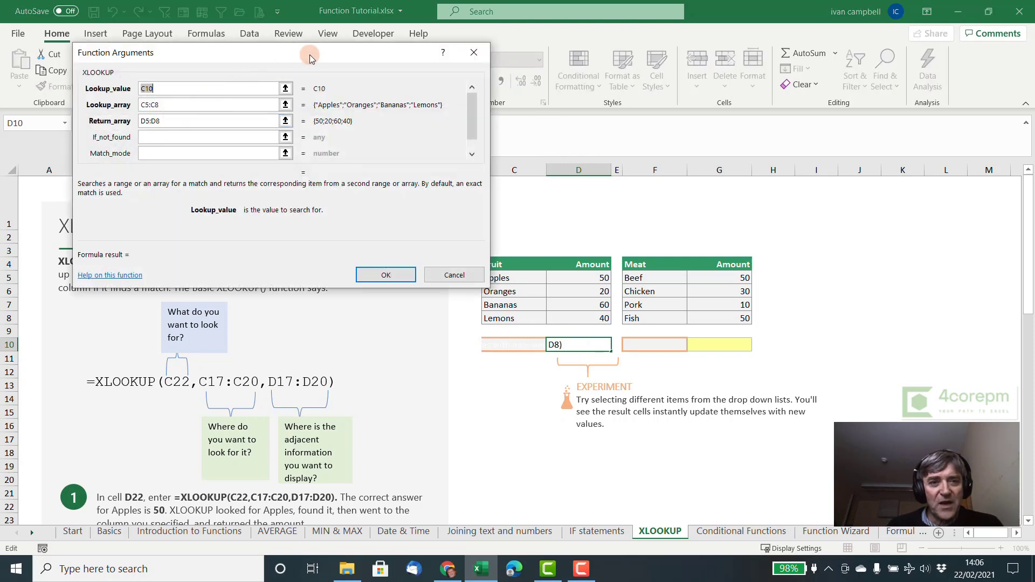
pyautogui.click(170, 130)
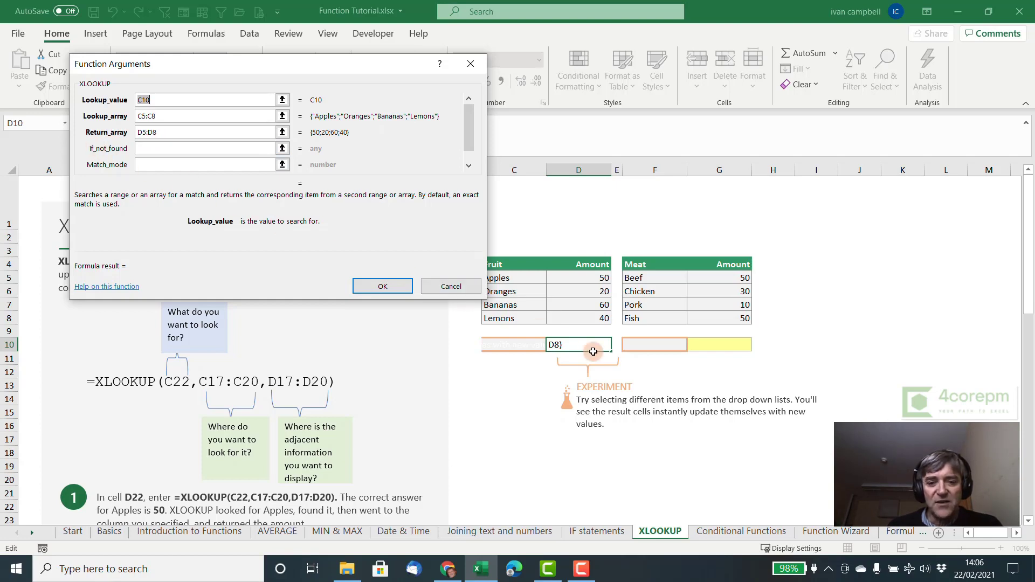
pyautogui.click(519, 345)
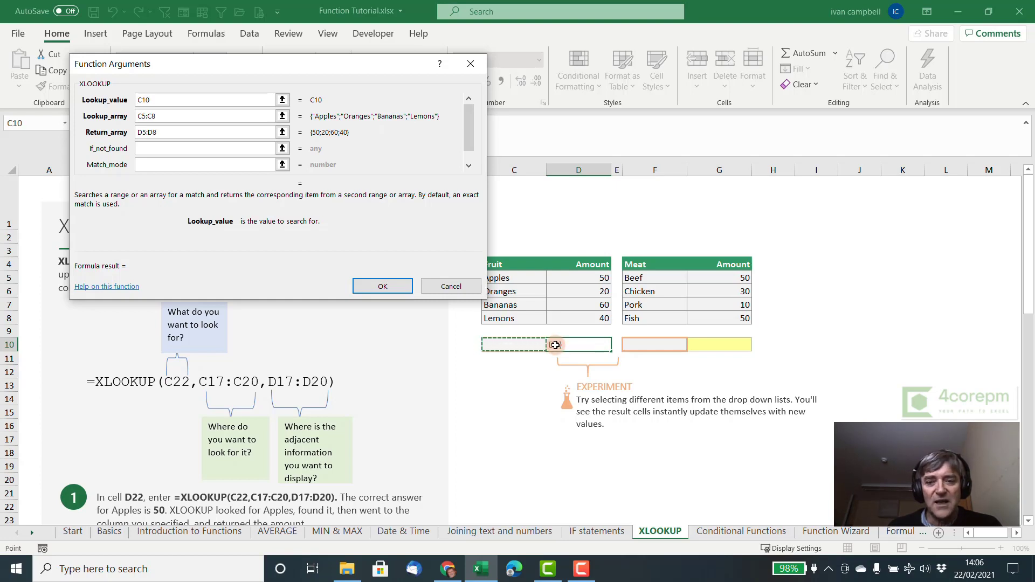
pyautogui.click(147, 149)
pyautogui.write('N')
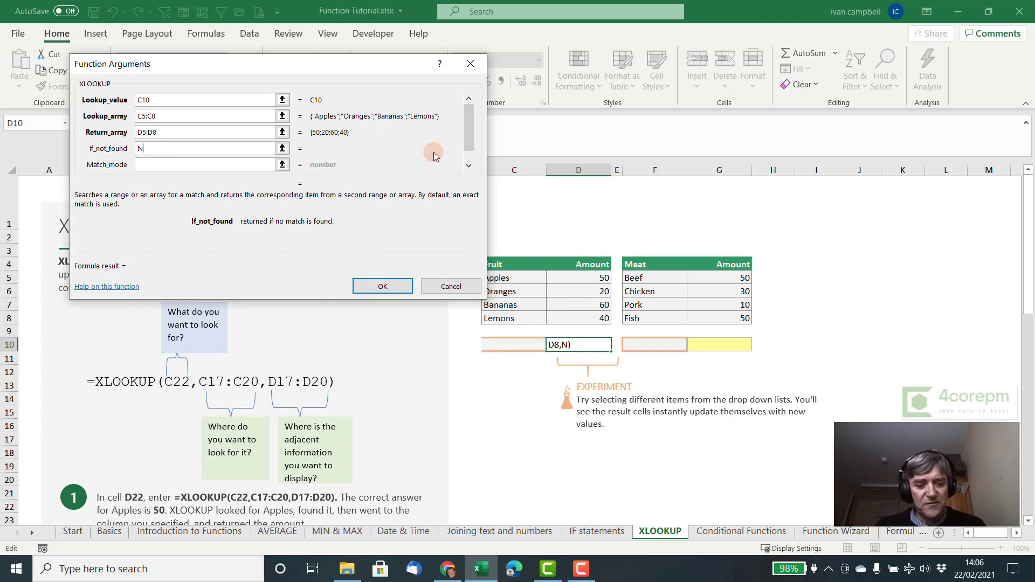
pyautogui.write('ot Found')
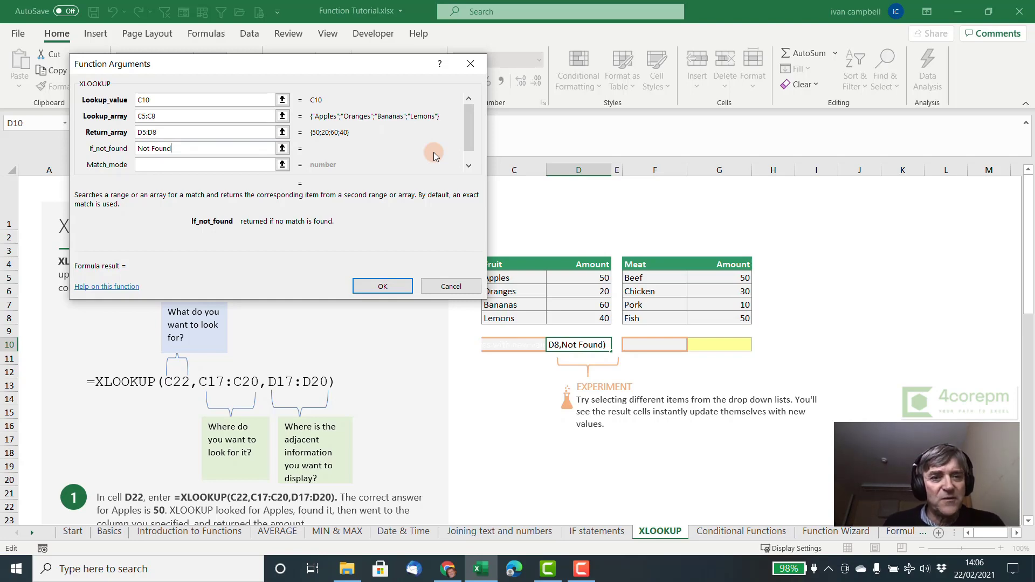
pyautogui.click(401, 287)
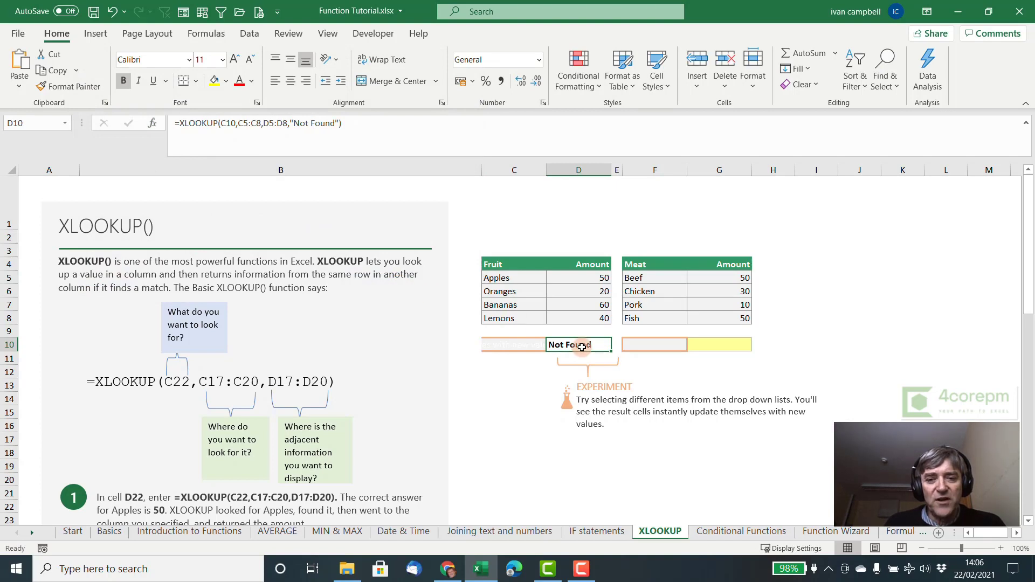
# - Choose Oranges as the fruit in lookup cell C10 and check the formula result in D10
pyautogui.click(515, 343)
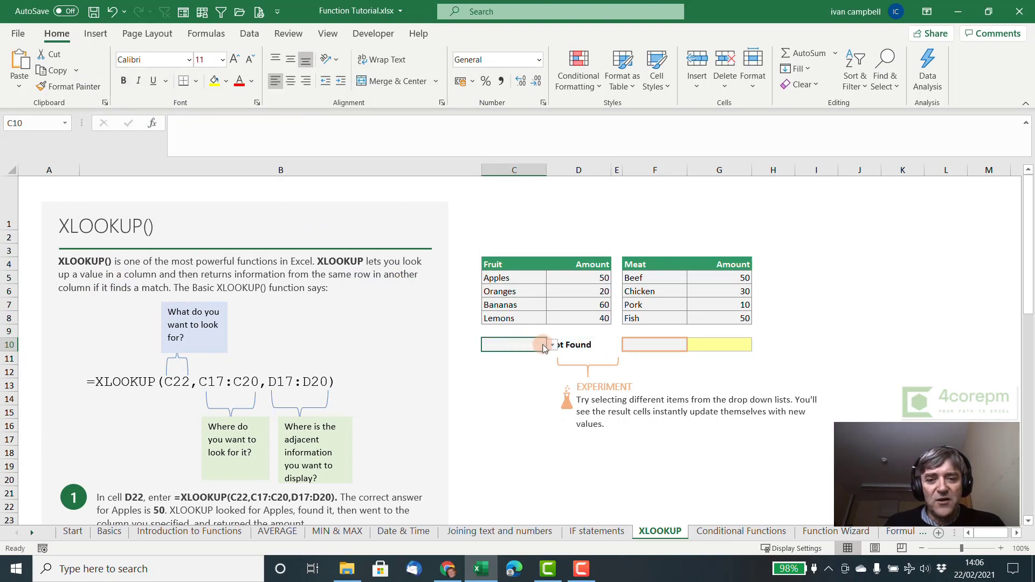
pyautogui.click(551, 348)
pyautogui.click(517, 366)
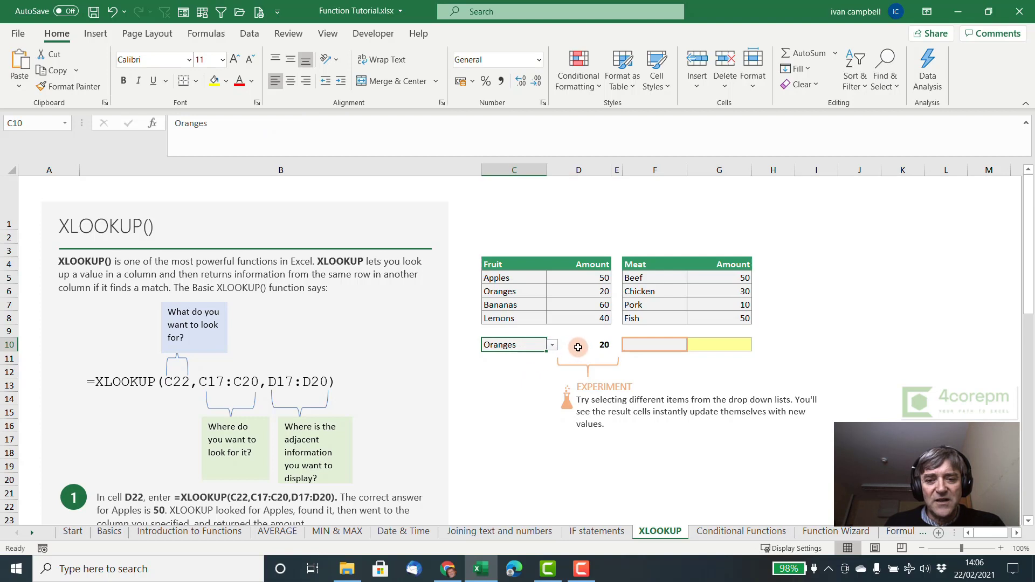
pyautogui.press('Right')
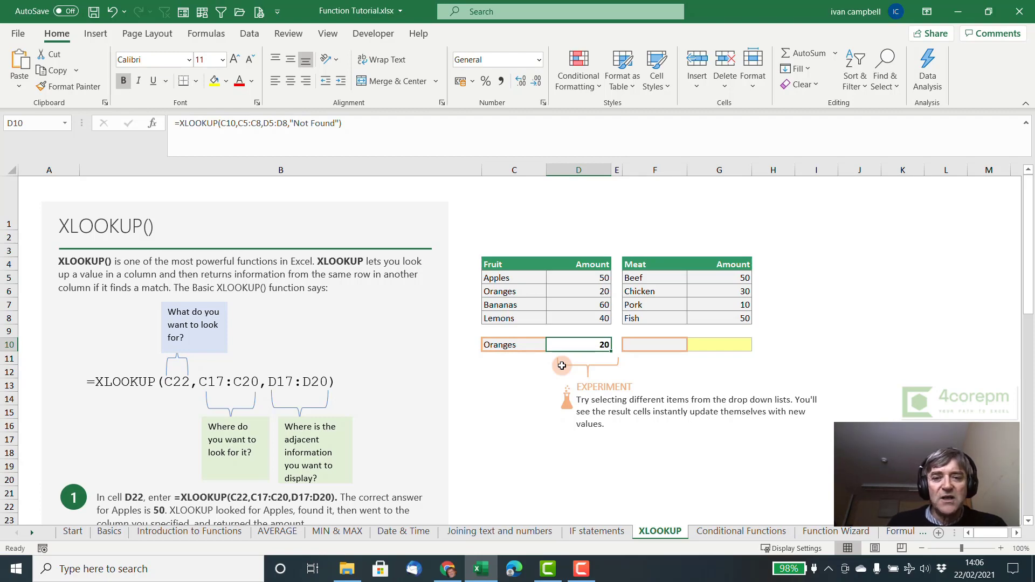
# - Review the worksheet section explaining what to do when XLOOKUP can't find a result
pyautogui.scroll(-13, 454, 335)
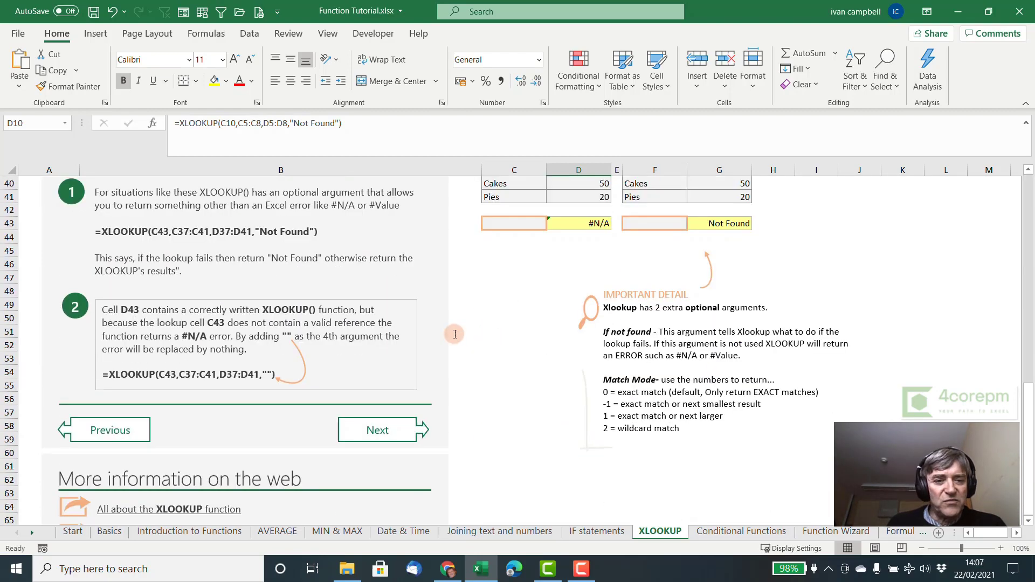
pyautogui.scroll(2, 410, 334)
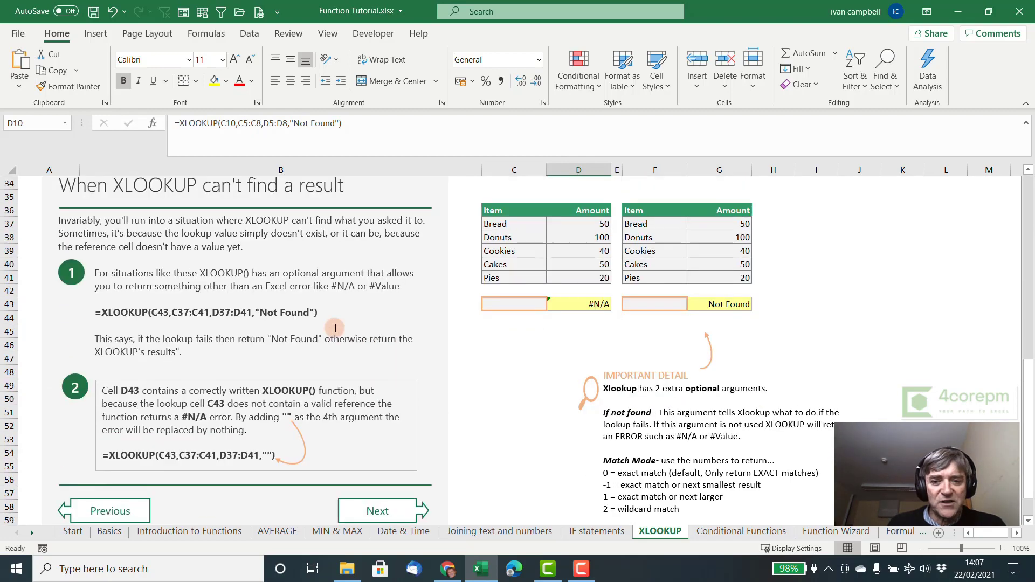
pyautogui.scroll(-1, 420, 340)
pyautogui.scroll(12, 591, 366)
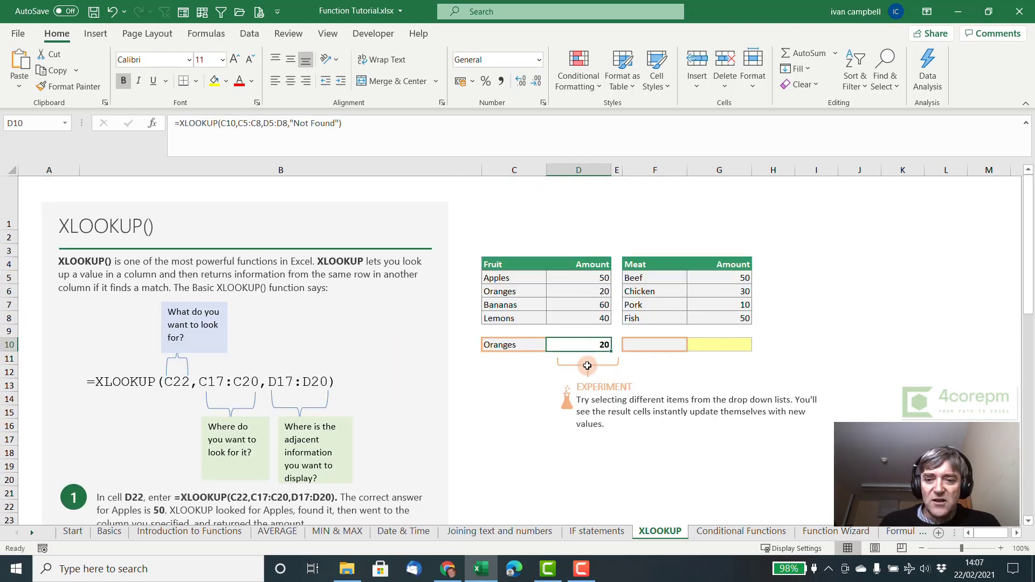
# - Choose Chicken as the meat in lookup cell F10 and select G10 for its amount lookup
pyautogui.click(715, 346)
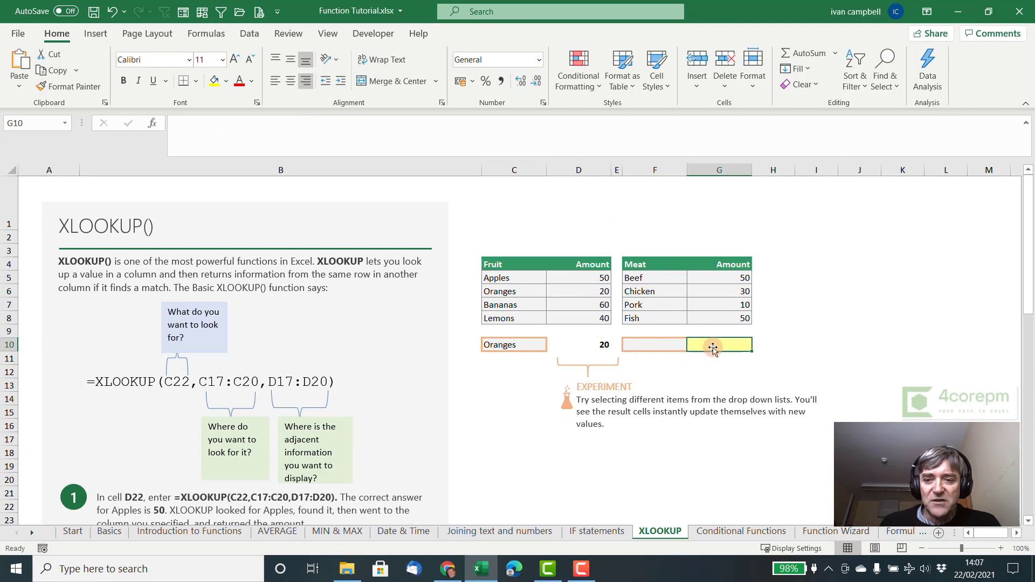
pyautogui.click(669, 346)
pyautogui.click(704, 345)
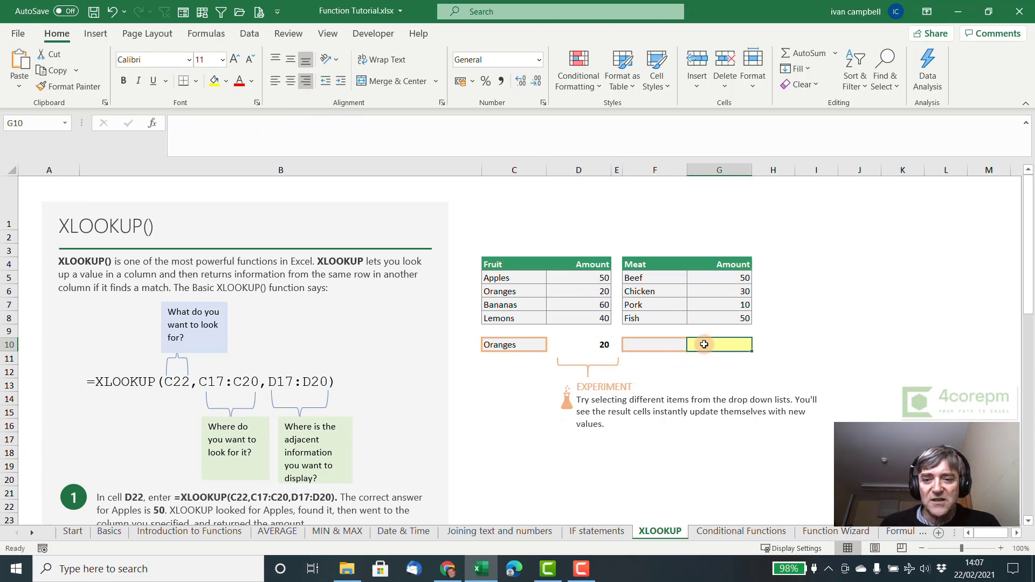
pyautogui.click(673, 346)
pyautogui.click(694, 347)
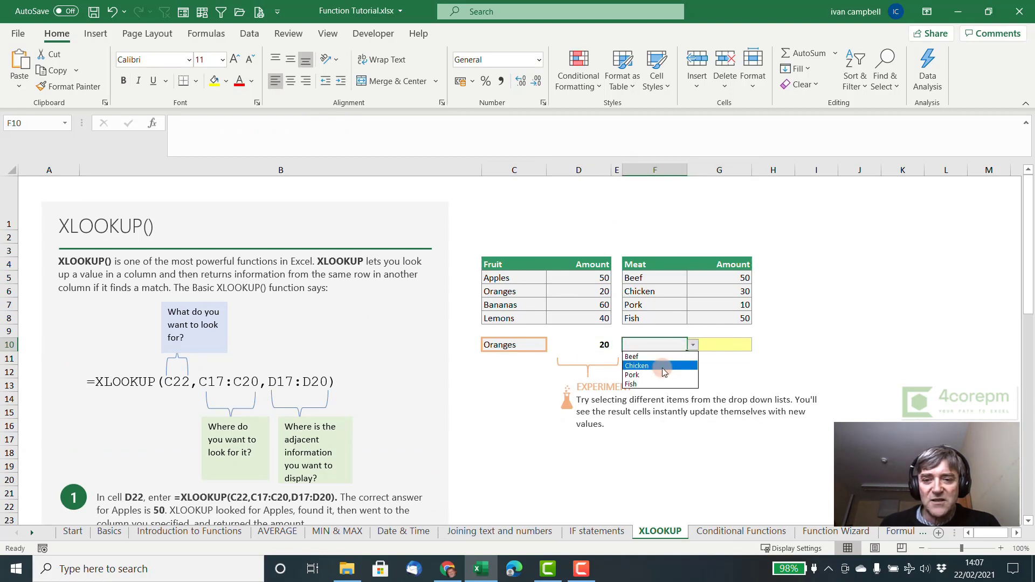
pyautogui.click(663, 367)
pyautogui.click(712, 345)
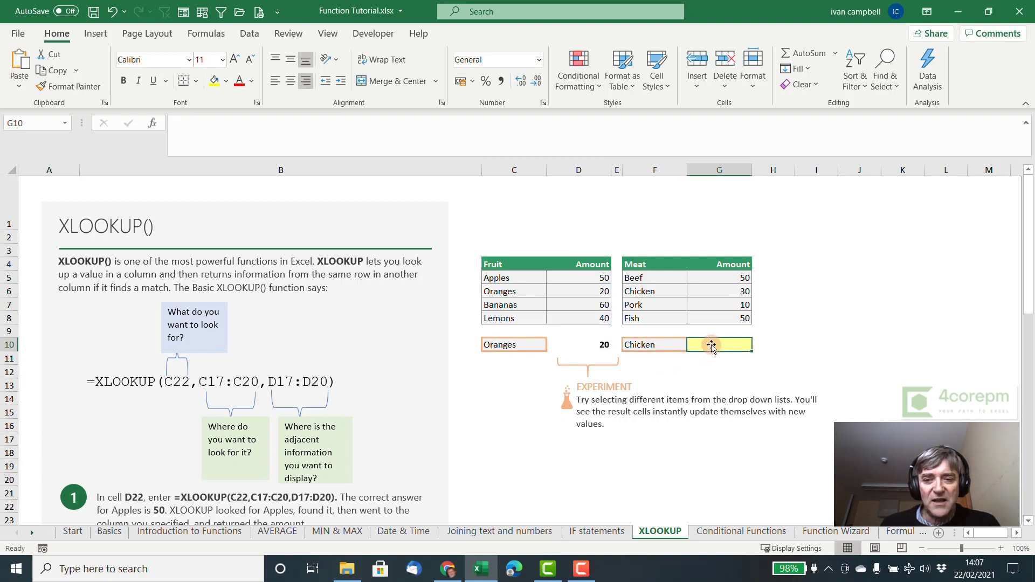